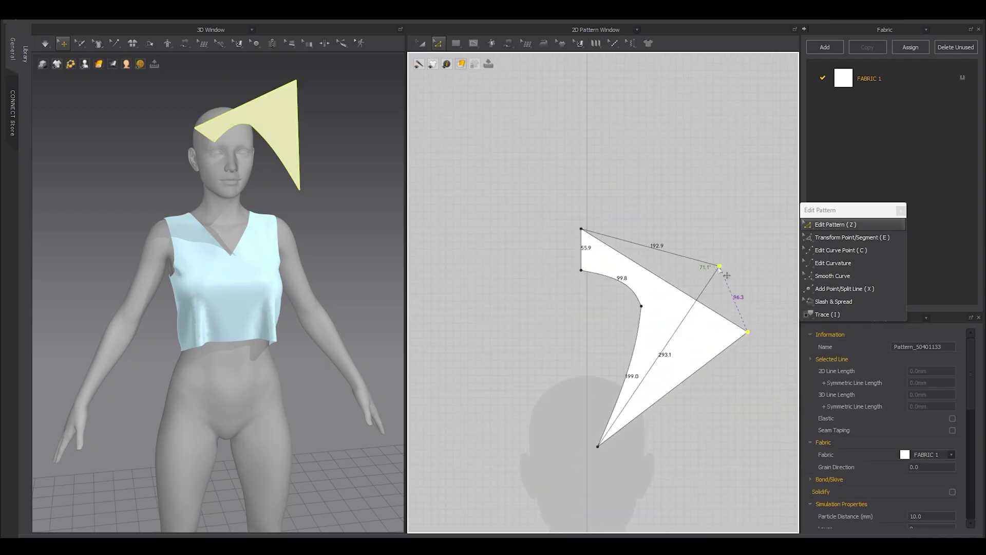
# - Pull in the collar piece's outer corner, curve the outer edge down to the tip, and make the upper edge horizontal
pyautogui.moveTo(720, 269); pyautogui.dragTo(689, 275)
pyautogui.press('c')
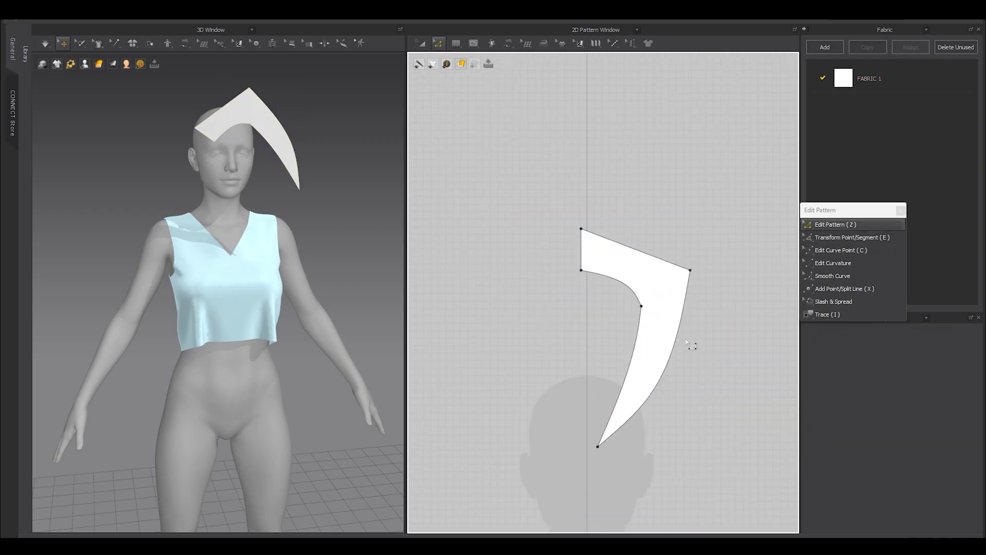
pyautogui.scroll(2, 659, 359)
pyautogui.press('z')
pyautogui.moveTo(707, 227); pyautogui.dragTo(676, 168)
pyautogui.scroll(5, 548, 154)
pyautogui.click(543, 234)
pyautogui.keyDown('shift'); pyautogui.click(570, 201); pyautogui.keyUp('shift')
pyautogui.scroll(-5, 504, 226)
pyautogui.press('c')
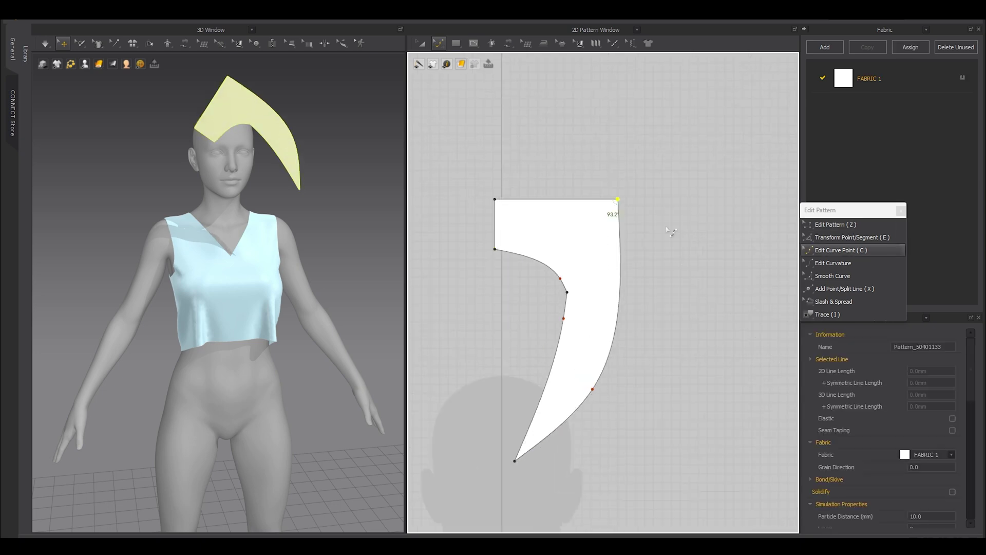
# - Place the collar piece flat around the back and side of the avatar's neck in 3D
pyautogui.scroll(-2, 616, 247)
pyautogui.press('a')
pyautogui.click(257, 124)
pyautogui.moveTo(328, 194); pyautogui.dragTo(246, 170, button='right')
pyautogui.scroll(4, 246, 206)
pyautogui.moveTo(241, 184); pyautogui.dragTo(236, 251)
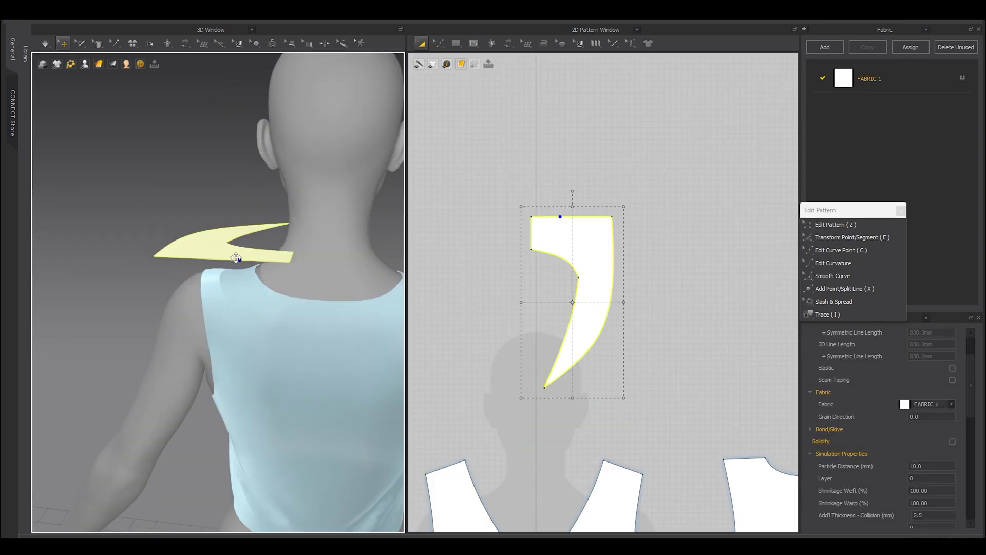
pyautogui.moveTo(236, 251); pyautogui.dragTo(288, 329, button='right')
pyautogui.moveTo(257, 246); pyautogui.dragTo(271, 264)
pyautogui.moveTo(271, 264); pyautogui.dragTo(308, 365, button='middle')
pyautogui.click(308, 314)
pyautogui.keyDown('shift'); pyautogui.click(325, 339); pyautogui.keyUp('shift')
# - Shift the collar piece slightly in the 2D layout and sew it to the top with Free Sewing
pyautogui.moveTo(558, 254); pyautogui.dragTo(592, 266)
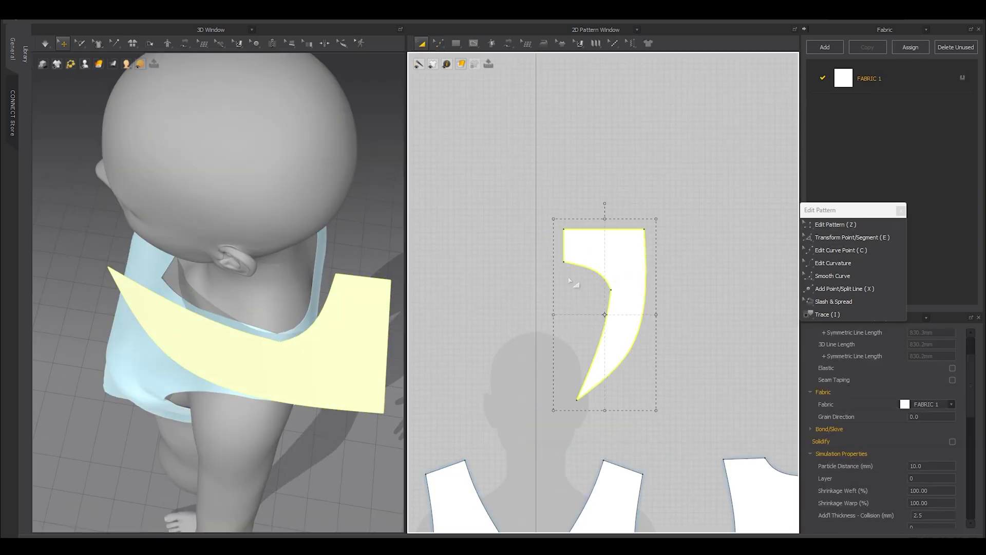
pyautogui.moveTo(241, 257); pyautogui.dragTo(169, 170, button='right')
pyautogui.scroll(-2, 592, 267)
pyautogui.press('m')
pyautogui.click(567, 203)
pyautogui.click(707, 338)
pyautogui.press('b')
pyautogui.moveTo(110, 209); pyautogui.dragTo(264, 320, button='right')
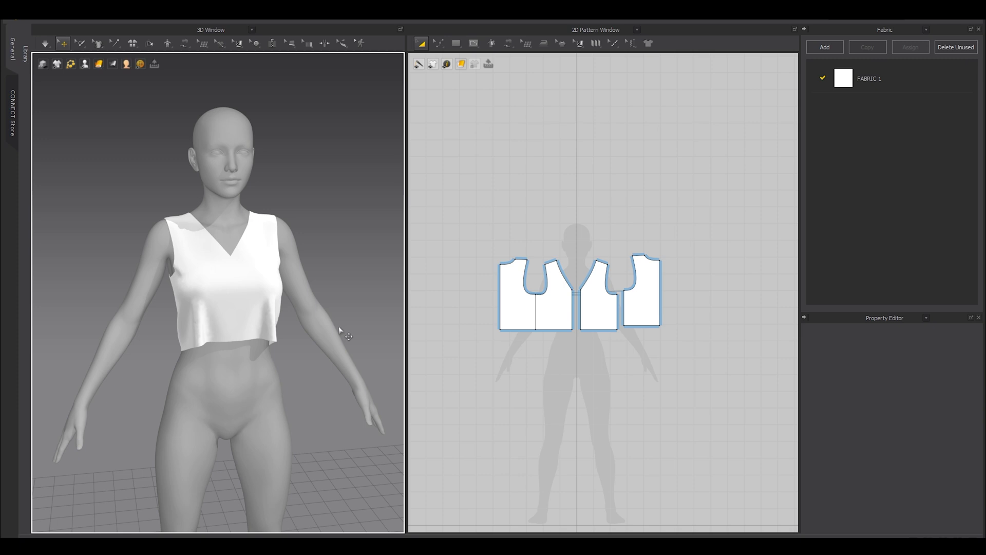
# - Reposition the top's back pieces so they sit level beside the front pieces in the 2D layout
pyautogui.scroll(4, 683, 303)
pyautogui.moveTo(568, 282); pyautogui.dragTo(543, 291)
pyautogui.moveTo(520, 237); pyautogui.dragTo(584, 306, button='middle')
pyautogui.click(579, 231)
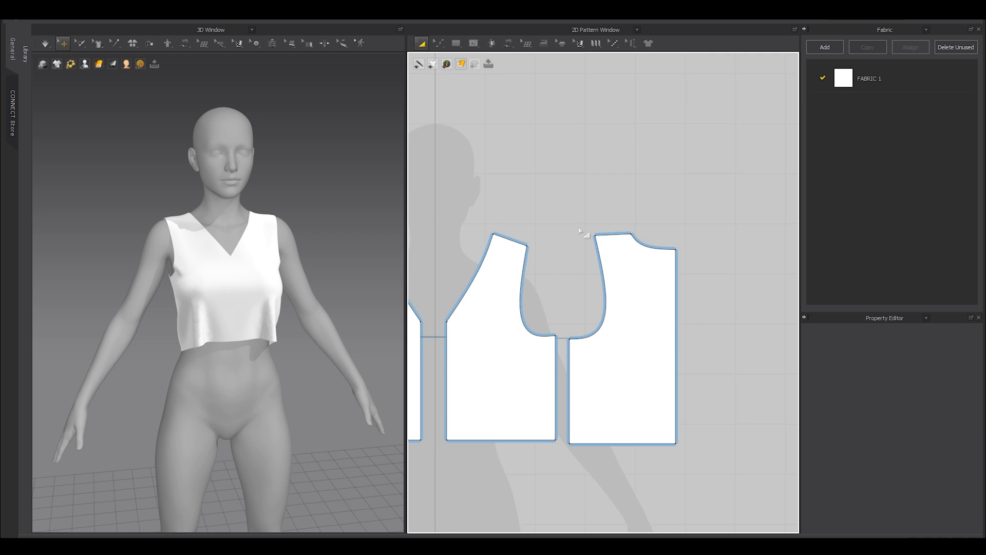
pyautogui.scroll(-5, 580, 231)
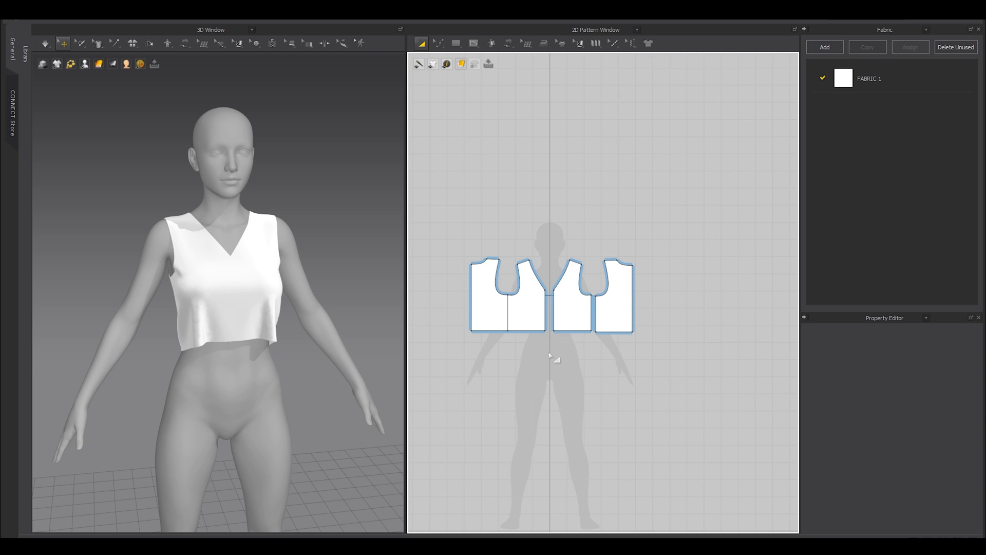
pyautogui.moveTo(480, 312); pyautogui.dragTo(477, 314)
pyautogui.click(613, 317)
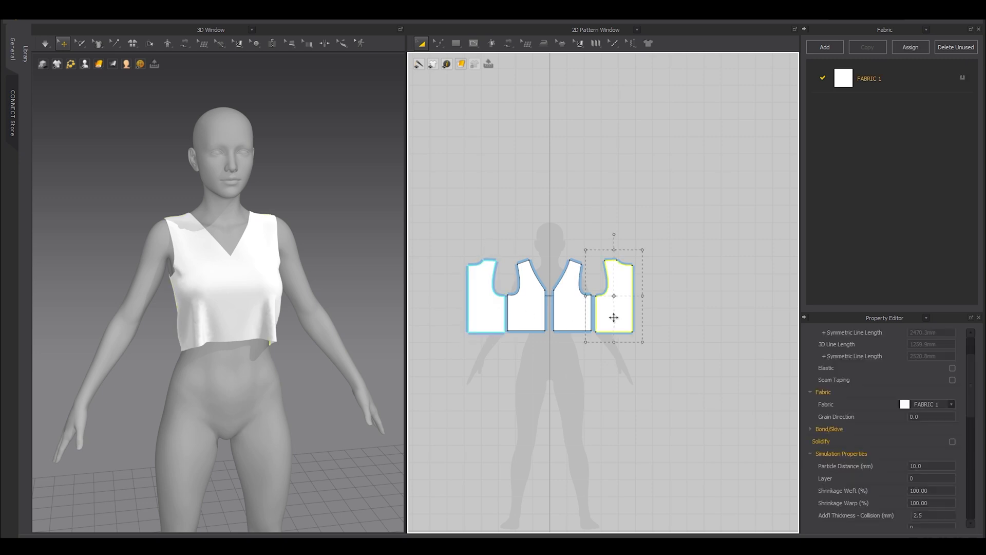
pyautogui.click(605, 354)
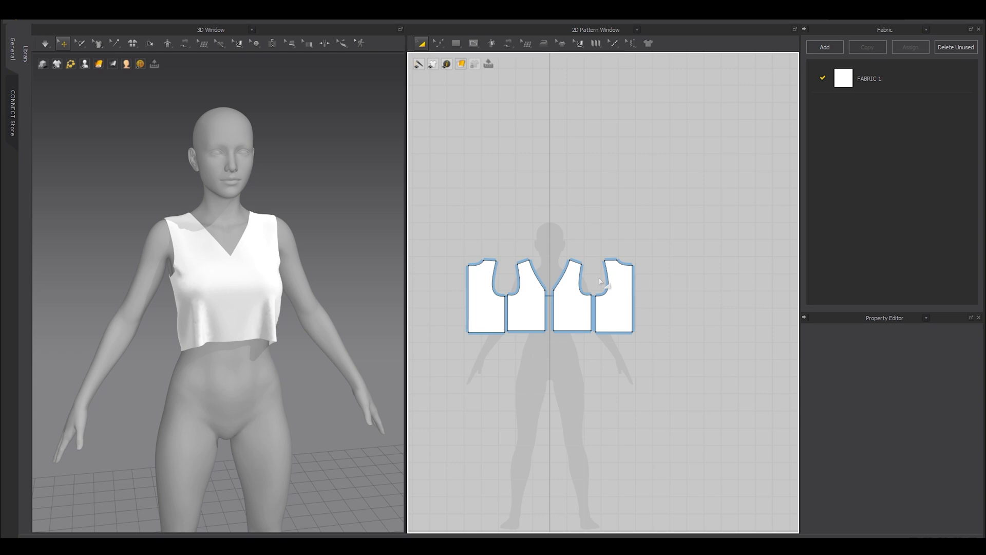
# - Freeze all four pieces of the top
pyautogui.moveTo(445, 200); pyautogui.dragTo(689, 418)
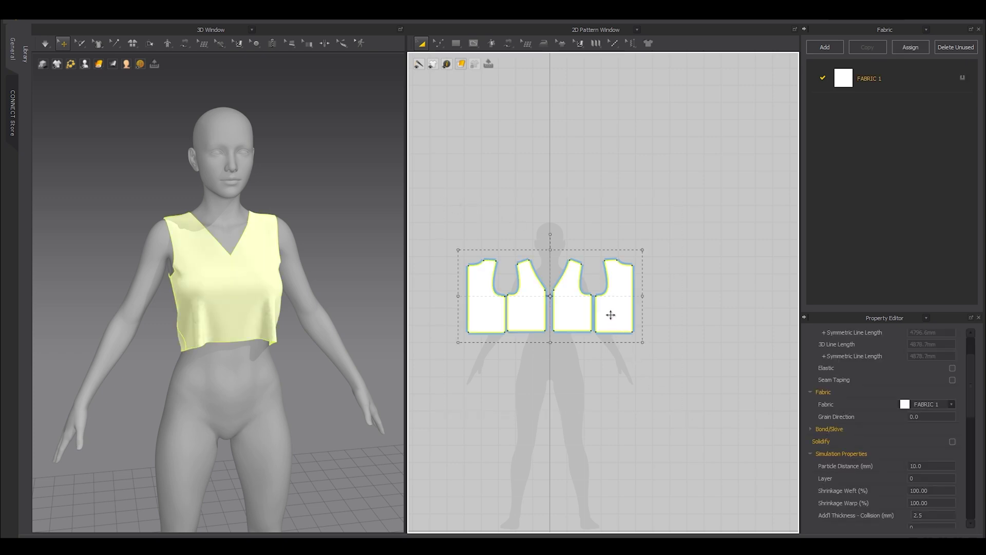
pyautogui.rightClick(259, 296)
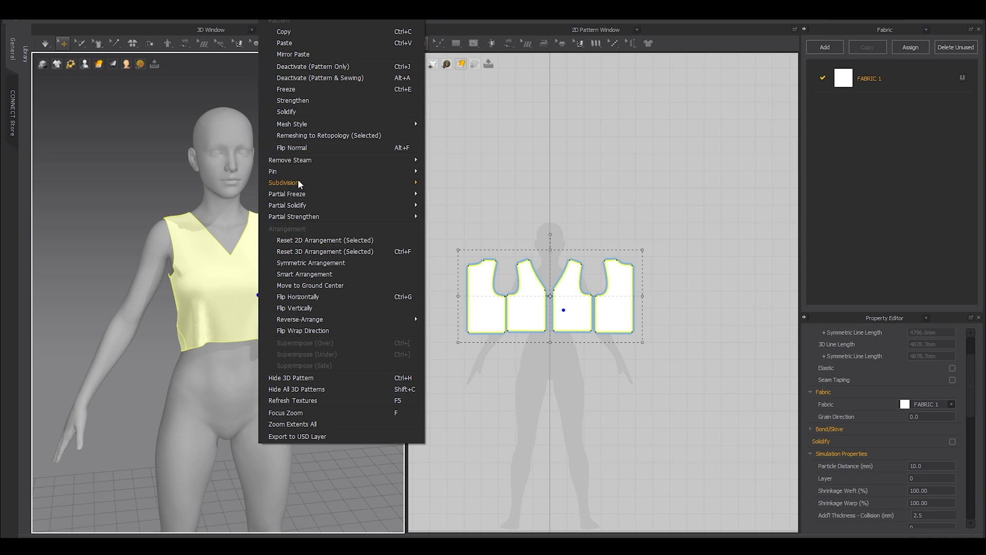
pyautogui.click(311, 91)
pyautogui.click(539, 226)
# - Draw a nearly square rectangle pattern about 140 mm high above the front neckline
pyautogui.scroll(8, 543, 233)
pyautogui.press('s')
pyautogui.moveTo(539, 189); pyautogui.dragTo(627, 281)
pyautogui.press('a')
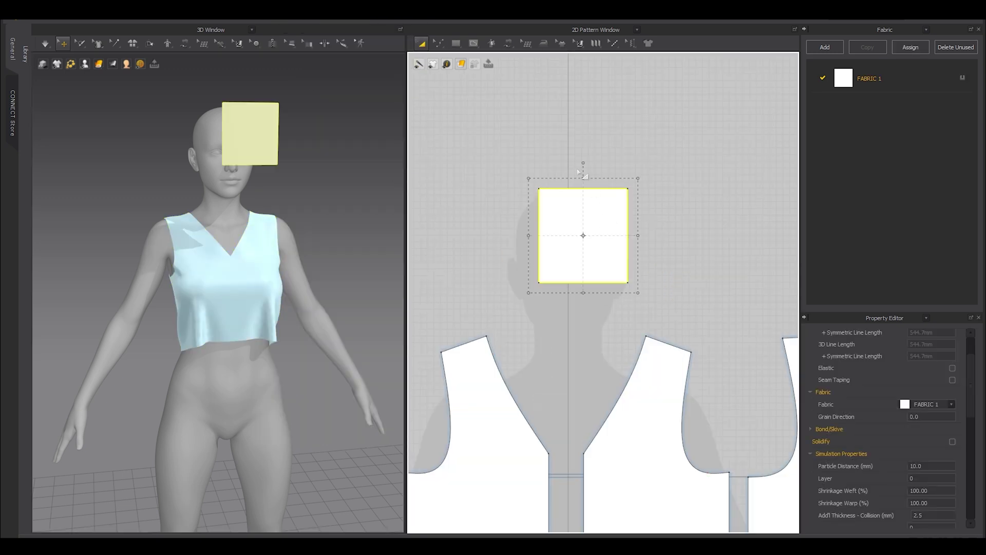
pyautogui.click(544, 174)
# - Add a point on the rectangle's left edge, about 75.5 mm below the upper corner
pyautogui.scroll(3, 543, 174)
pyautogui.moveTo(552, 297); pyautogui.dragTo(567, 269, button='middle')
pyautogui.press('z')
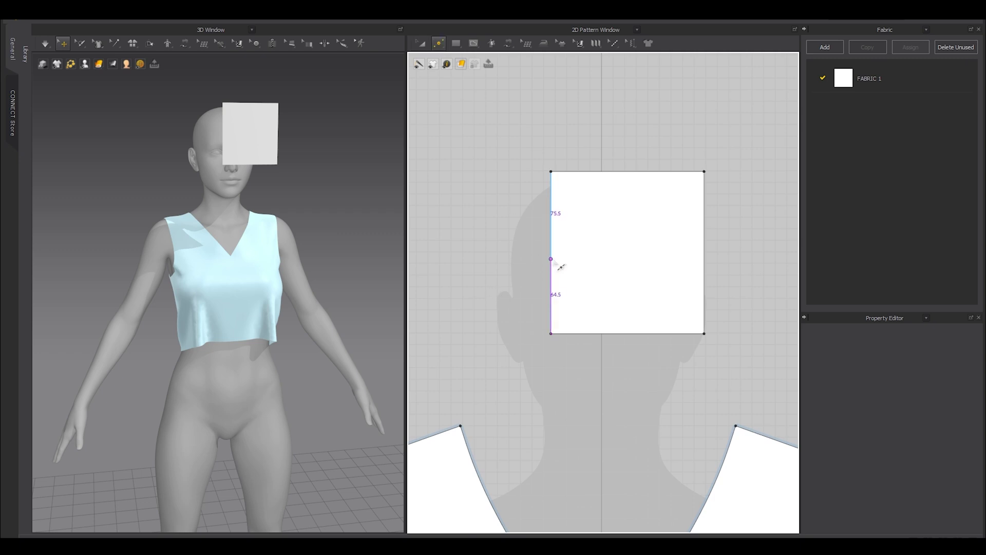
pyautogui.click(553, 261)
# - Detach the Edit Pattern tool list and park it as a floating palette beside the 2D pattern area
pyautogui.click(440, 39)
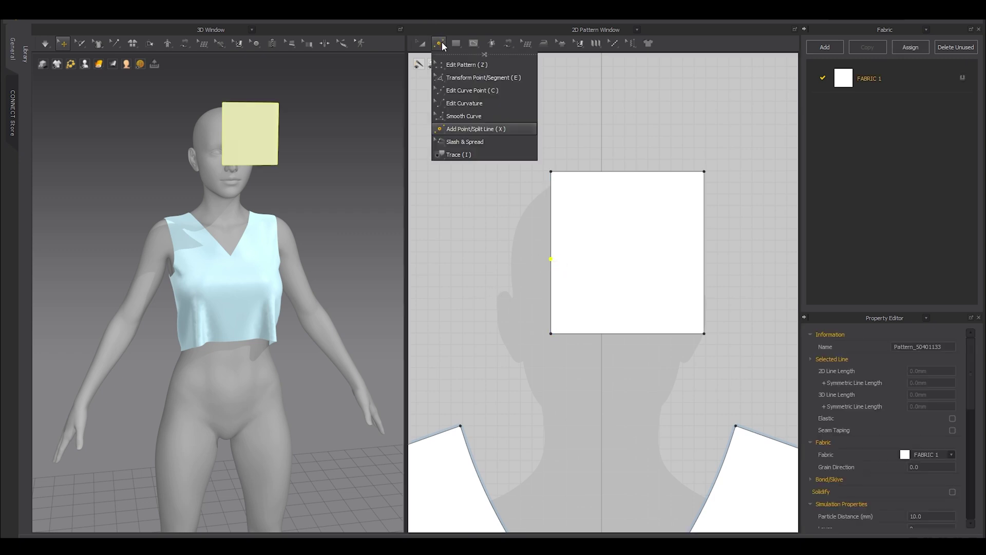
pyautogui.click(457, 55)
pyautogui.moveTo(468, 59); pyautogui.dragTo(831, 214)
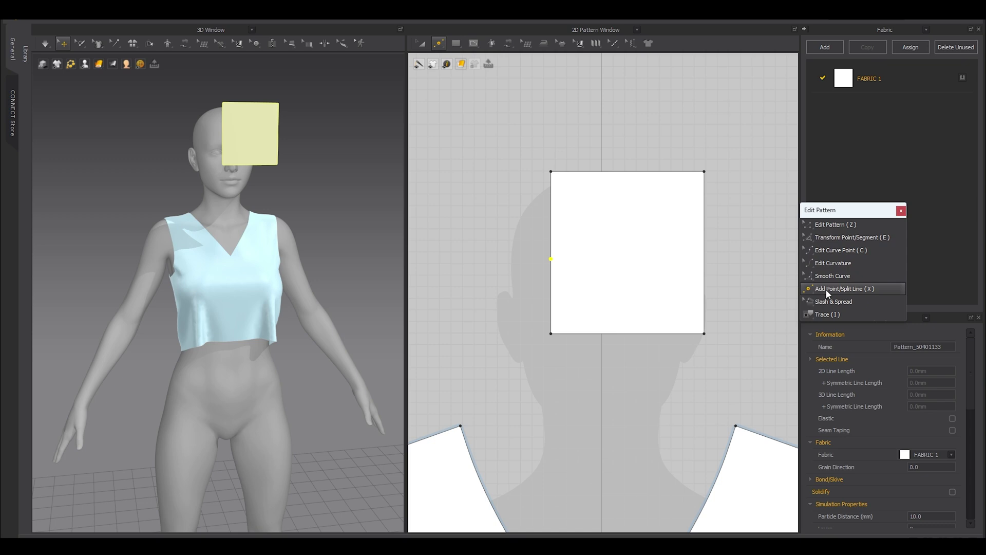
# - Move the rectangle's lower-left corner point inward and up until it is level with the added edge point
pyautogui.scroll(3, 533, 261)
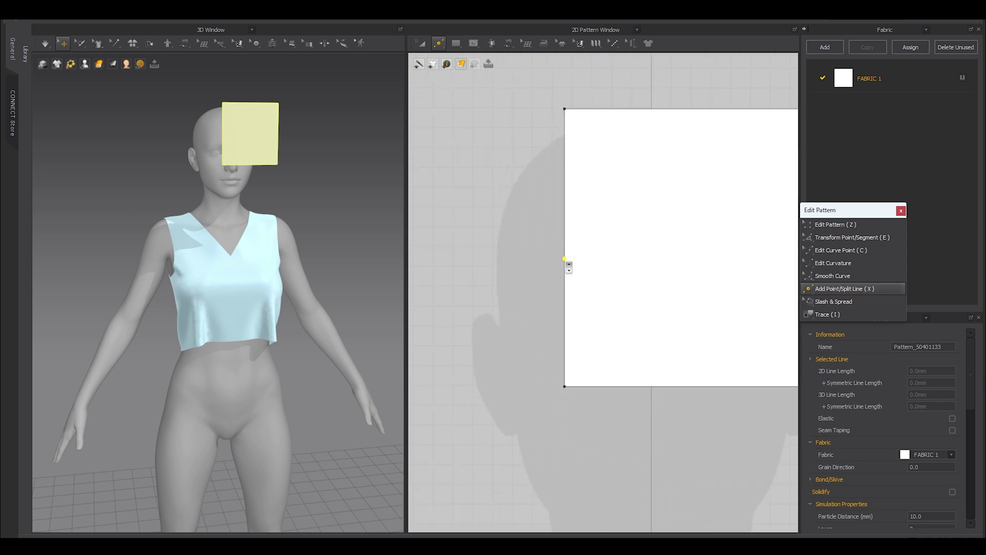
pyautogui.moveTo(609, 329); pyautogui.dragTo(550, 307, button='middle')
pyautogui.scroll(-3, 550, 307)
pyautogui.press('z')
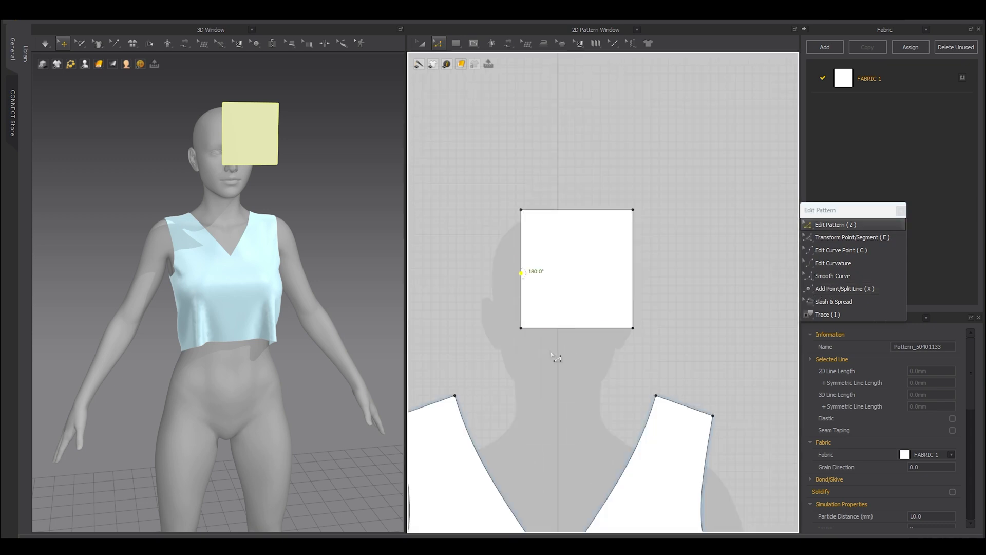
pyautogui.click(555, 354)
pyautogui.scroll(2, 595, 323)
pyautogui.moveTo(478, 343); pyautogui.dragTo(550, 246)
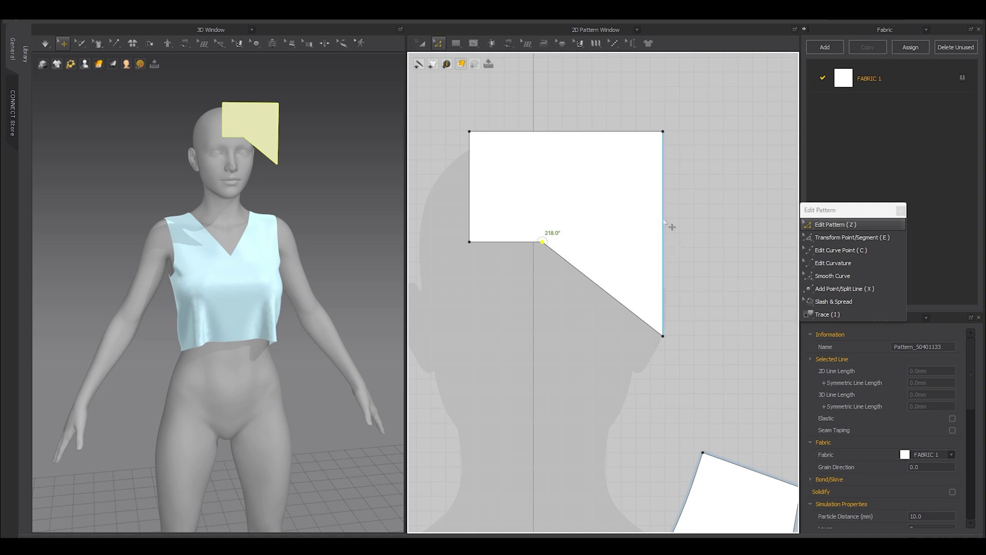
# - Move the piece's lower-right corner down and inward below the inner corner to form a narrow pointed tip
pyautogui.click(669, 343)
pyautogui.moveTo(663, 336); pyautogui.dragTo(523, 374)
pyautogui.scroll(-3, 560, 360)
# - Enlarge the whole collar piece to a perimeter of about 710 mm and move it clear of the neckline area
pyautogui.press('a')
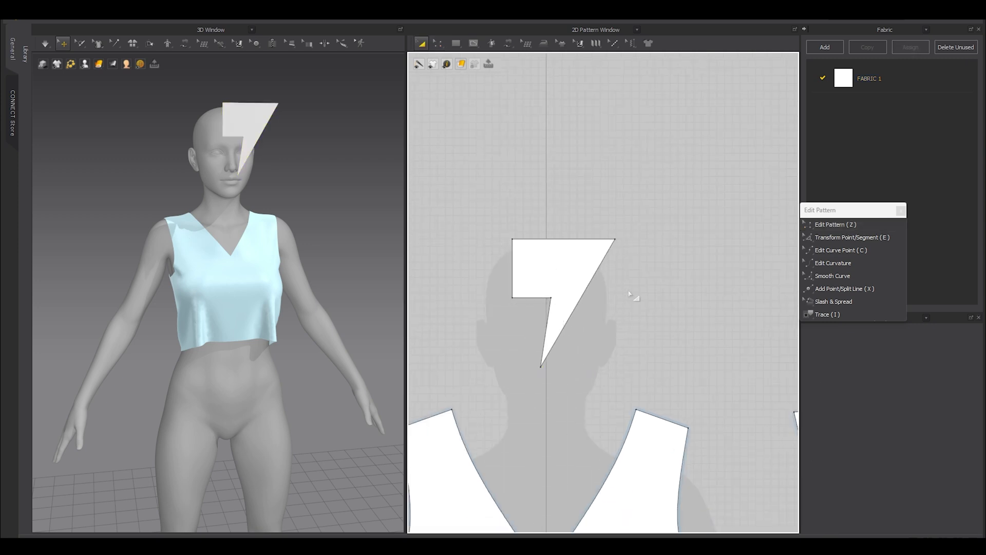
pyautogui.click(573, 281)
pyautogui.moveTo(625, 228); pyautogui.dragTo(685, 186)
pyautogui.scroll(-3, 611, 260)
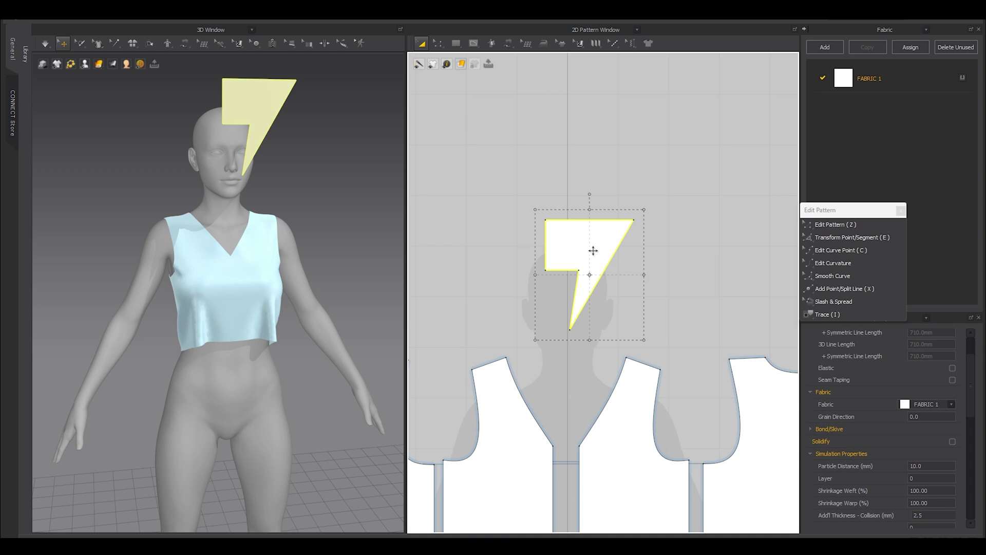
pyautogui.moveTo(598, 252); pyautogui.dragTo(513, 223)
# - Match up the front and back shoulder lines with the To Start option so both bodice pieces join at the shoulder
pyautogui.moveTo(595, 357); pyautogui.dragTo(559, 304, button='middle')
pyautogui.press('z')
pyautogui.click(608, 309)
pyautogui.keyDown('shift'); pyautogui.click(713, 307); pyautogui.keyUp('shift')
pyautogui.scroll(2, 600, 321)
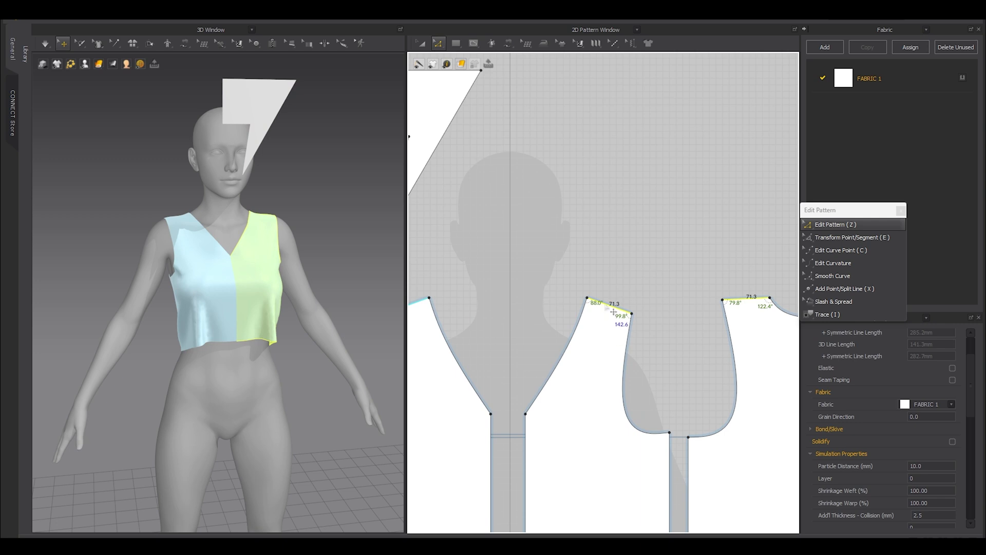
pyautogui.rightClick(613, 311)
pyautogui.moveTo(639, 465)
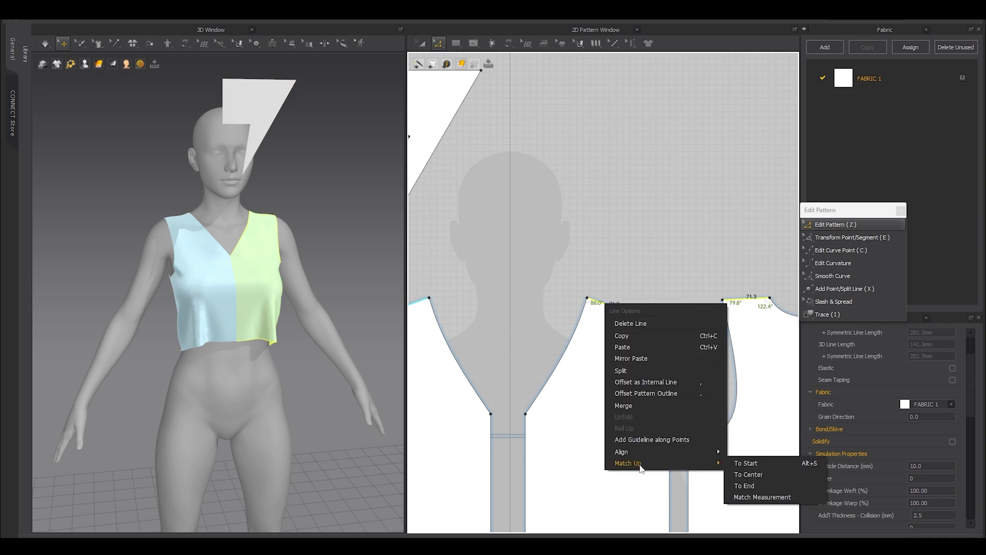
pyautogui.click(745, 463)
pyautogui.scroll(-3, 565, 345)
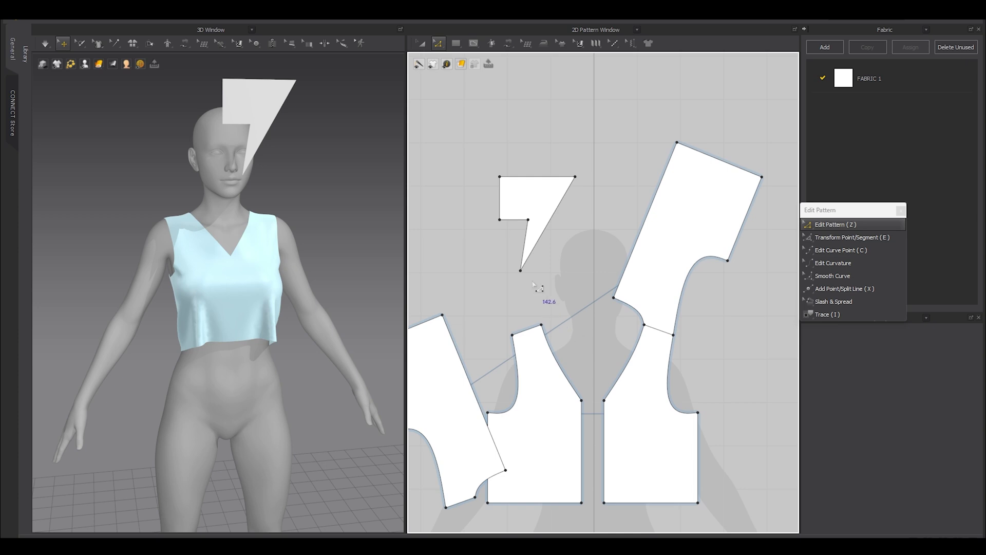
# - Compare the lengths of the collar's two inner edges with the front and back neckline curves
pyautogui.scroll(3, 529, 246)
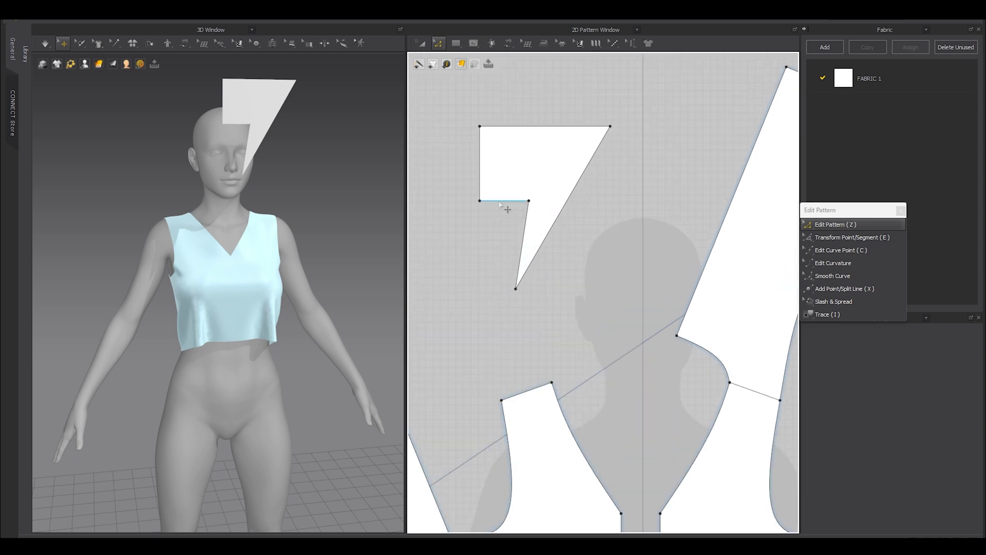
pyautogui.click(500, 202)
pyautogui.keyDown('shift'); pyautogui.click(526, 223); pyautogui.keyUp('shift')
pyautogui.moveTo(665, 369); pyautogui.dragTo(668, 353, button='middle')
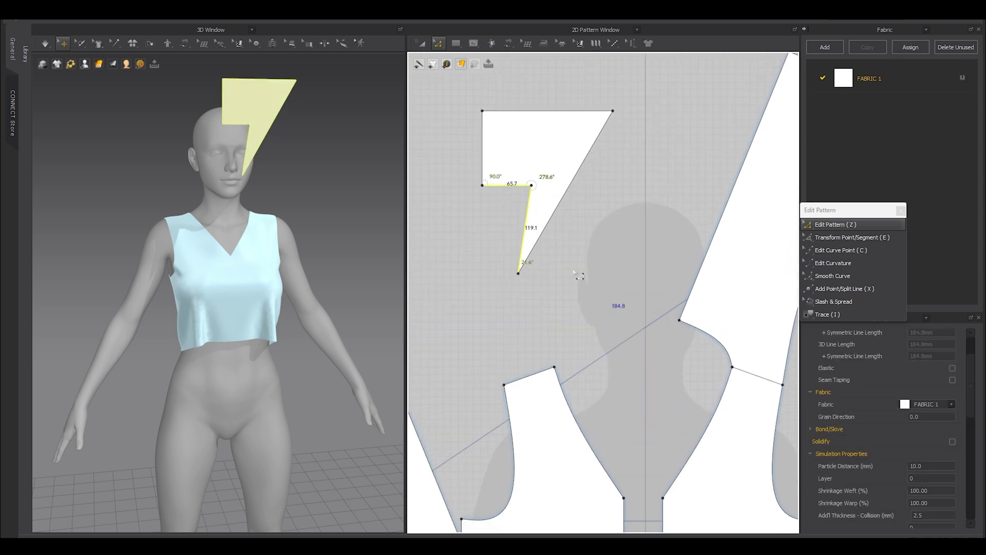
pyautogui.click(719, 342)
pyautogui.keyDown('shift'); pyautogui.click(709, 410); pyautogui.keyUp('shift')
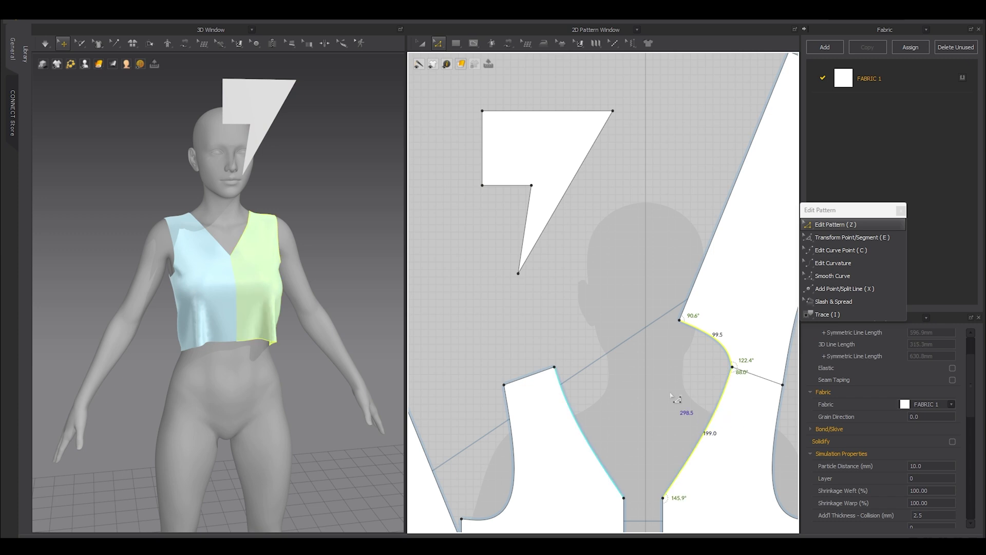
# - Rotate the collar piece to follow the joined neckline and place it over the bodice's shoulder area
pyautogui.press('a')
pyautogui.click(531, 173)
pyautogui.scroll(-3, 532, 171)
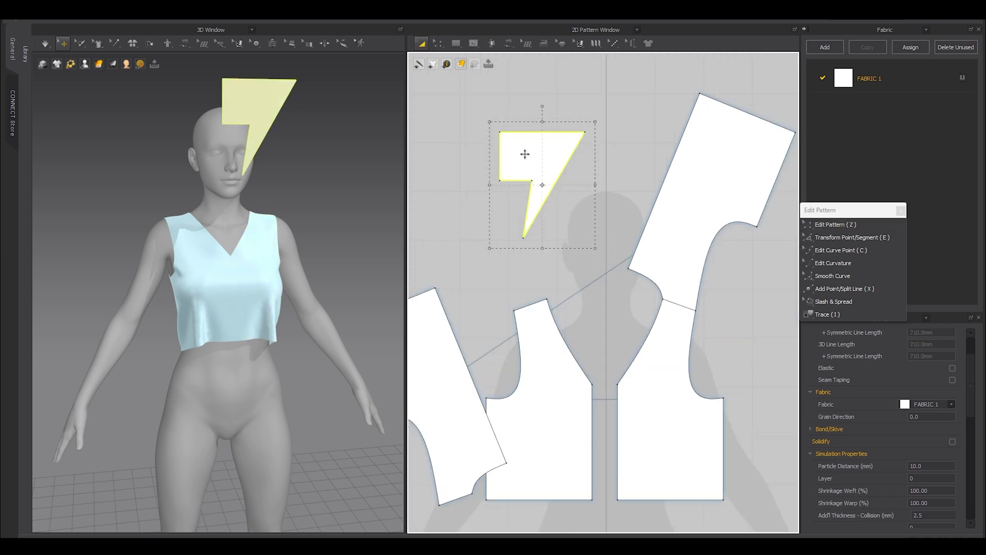
pyautogui.moveTo(543, 106); pyautogui.dragTo(566, 178)
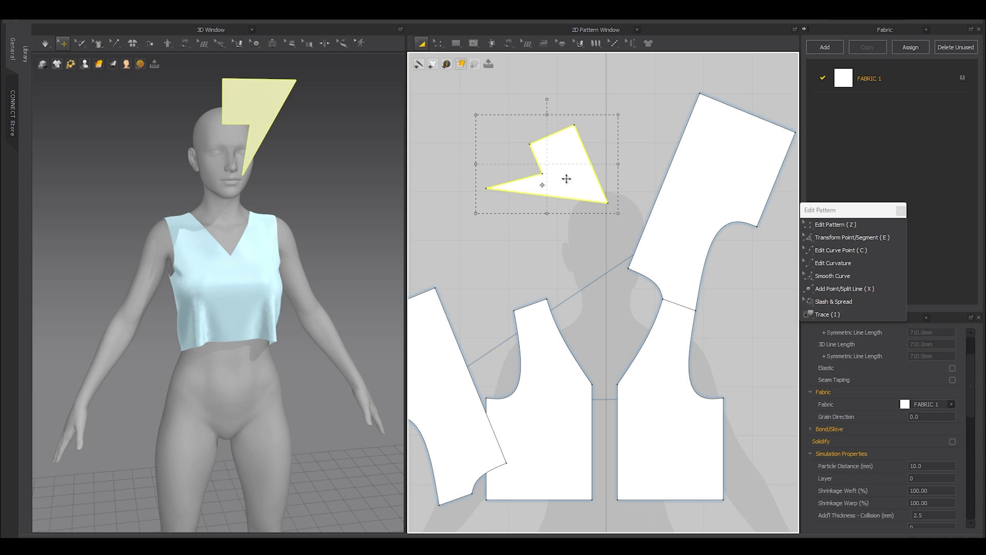
pyautogui.moveTo(566, 178); pyautogui.dragTo(565, 216)
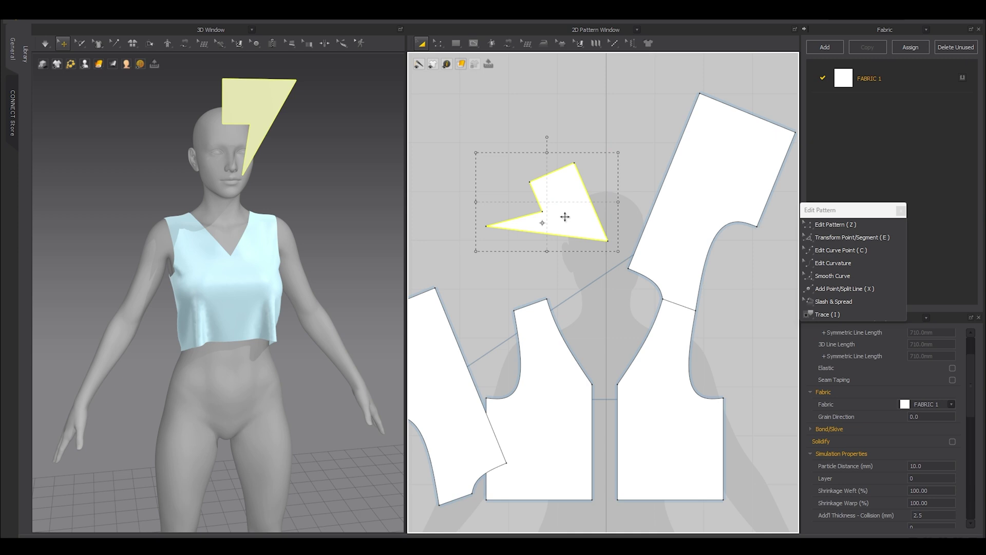
pyautogui.moveTo(565, 227); pyautogui.dragTo(649, 315)
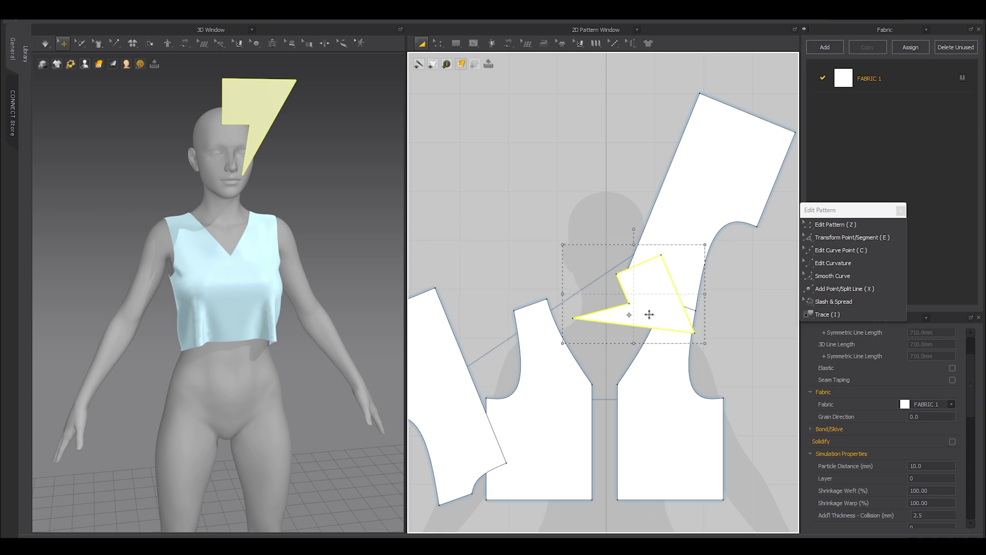
# - Set the 2D pattern display to Translucent Surface
pyautogui.scroll(3, 606, 251)
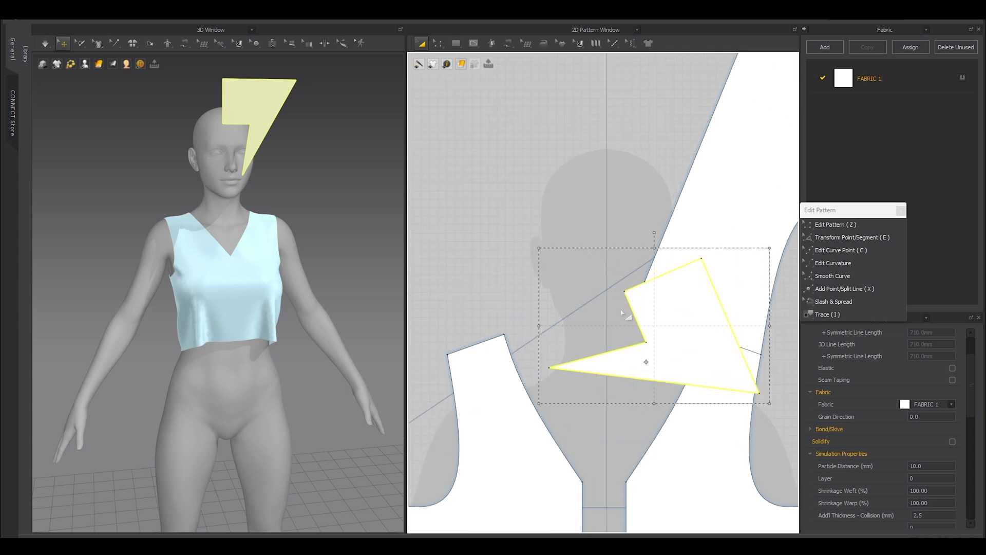
pyautogui.moveTo(621, 310); pyautogui.dragTo(554, 257, button='middle')
pyautogui.click(502, 131)
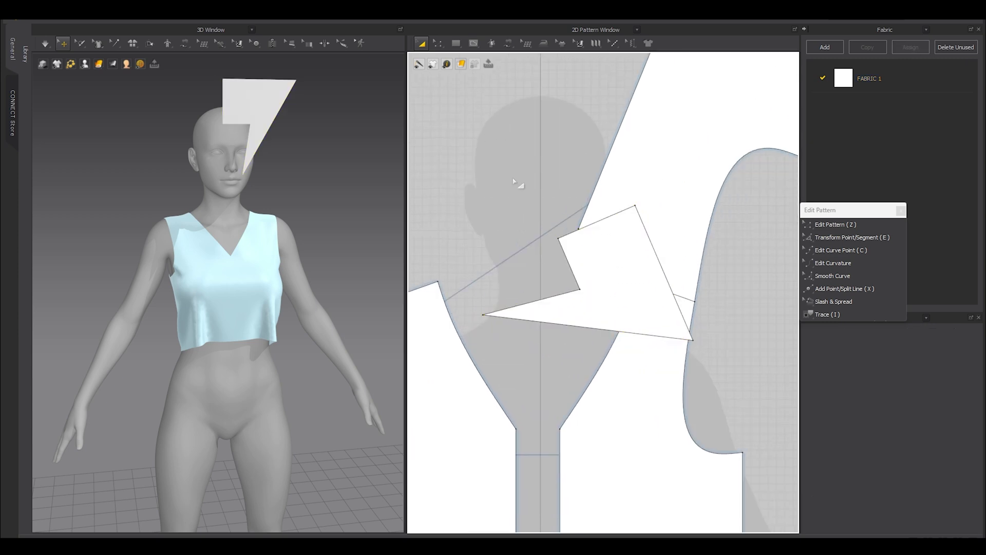
pyautogui.moveTo(461, 65)
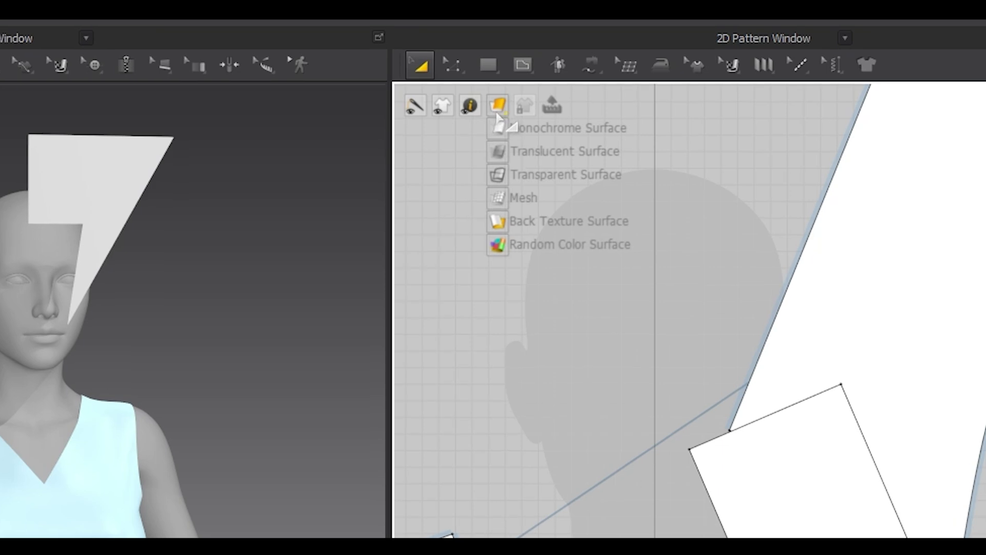
pyautogui.click(501, 151)
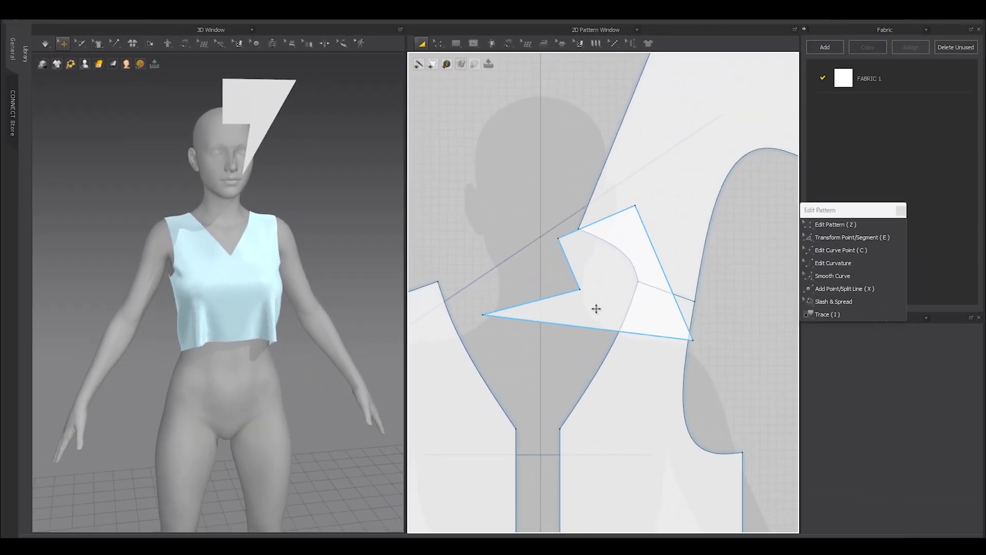
# - Move the collar piece so its inner corner meets the neckline end of the joined shoulder seam
pyautogui.moveTo(596, 310); pyautogui.dragTo(659, 304)
pyautogui.scroll(6, 658, 307)
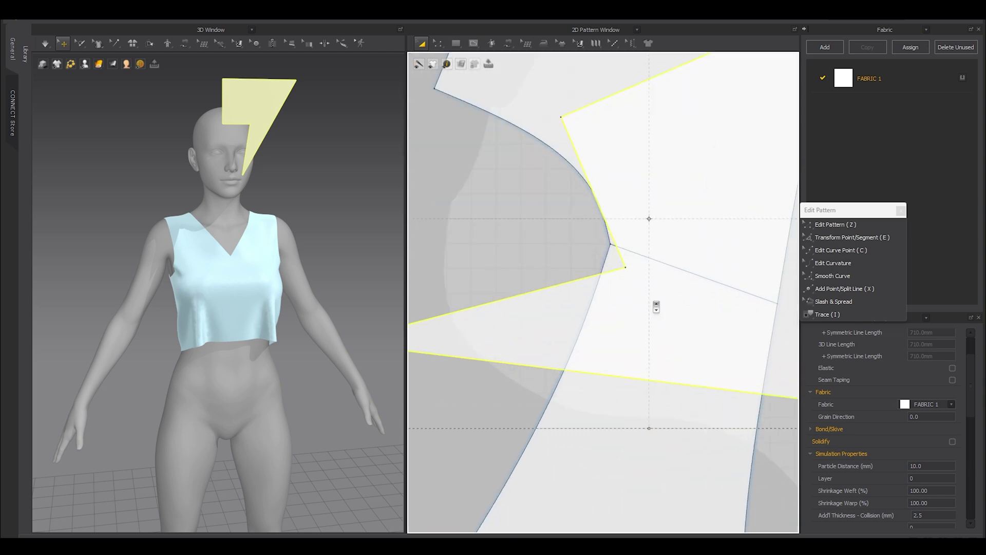
pyautogui.moveTo(632, 273); pyautogui.dragTo(613, 244)
pyautogui.scroll(4, 606, 234)
pyautogui.moveTo(613, 297); pyautogui.dragTo(618, 297)
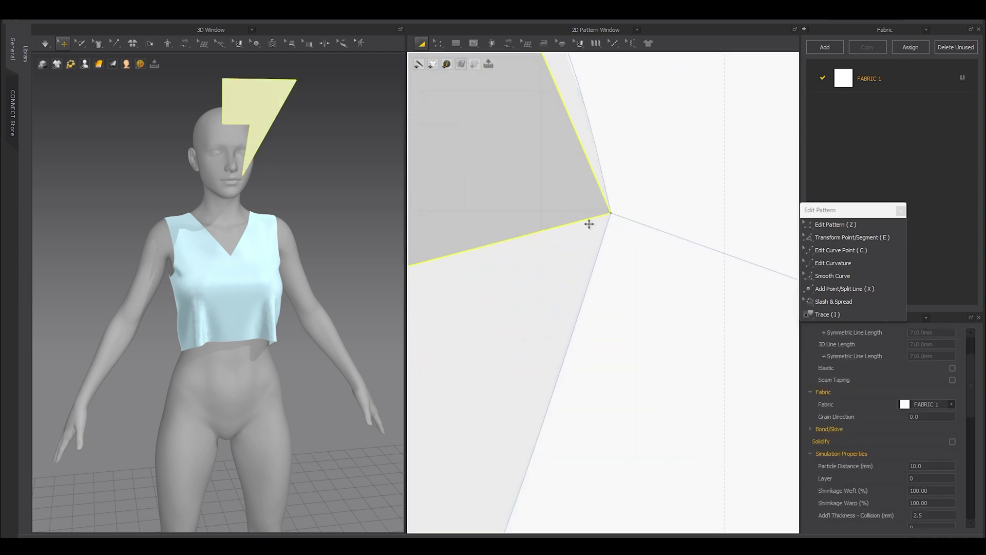
pyautogui.moveTo(609, 216); pyautogui.dragTo(610, 216)
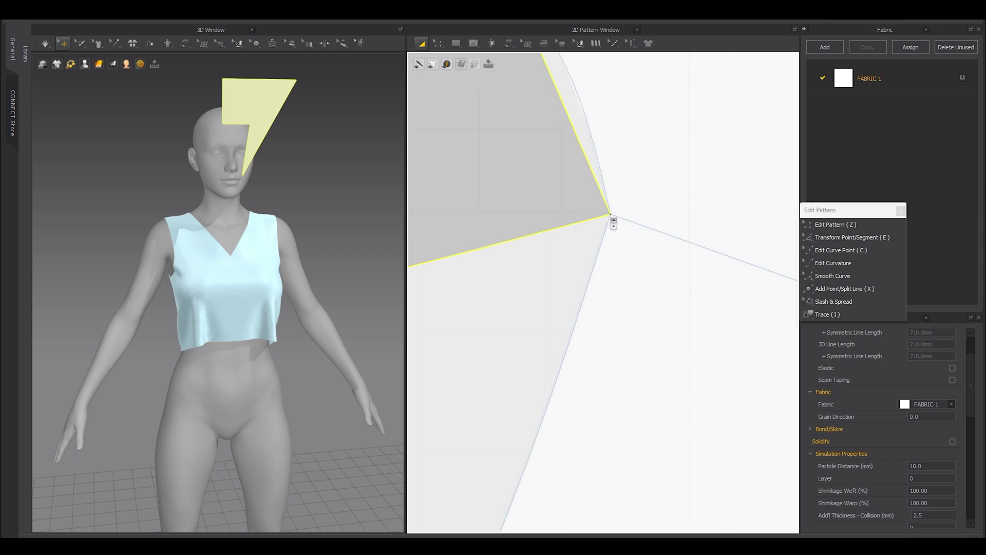
pyautogui.scroll(-8, 610, 214)
pyautogui.scroll(-1, 532, 178)
pyautogui.moveTo(532, 178); pyautogui.dragTo(583, 291, button='middle')
pyautogui.click(555, 263)
# - Place the ends of the collar's two inner edges at the back neck centre and at the front V-neck point
pyautogui.scroll(-3, 570, 263)
pyautogui.press('z')
pyautogui.scroll(5, 590, 257)
pyautogui.moveTo(575, 250); pyautogui.dragTo(505, 246)
pyautogui.scroll(-3, 478, 336)
pyautogui.moveTo(475, 341); pyautogui.dragTo(584, 181, button='middle')
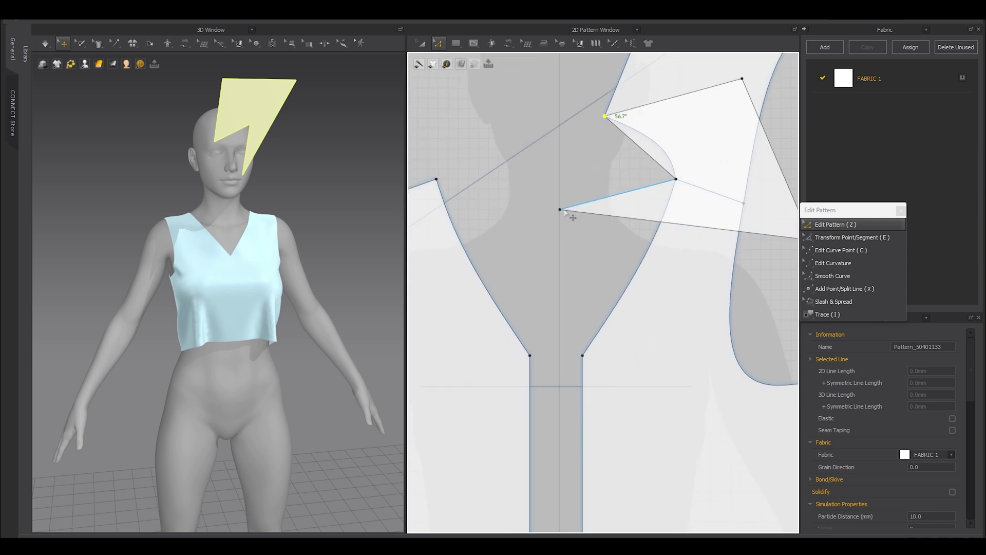
pyautogui.moveTo(562, 211); pyautogui.dragTo(583, 355)
pyautogui.scroll(-1, 585, 356)
pyautogui.click(575, 303)
# - Curve the collar's two inner edges to follow the back and front neckline curves
pyautogui.scroll(4, 714, 136)
pyautogui.press('c')
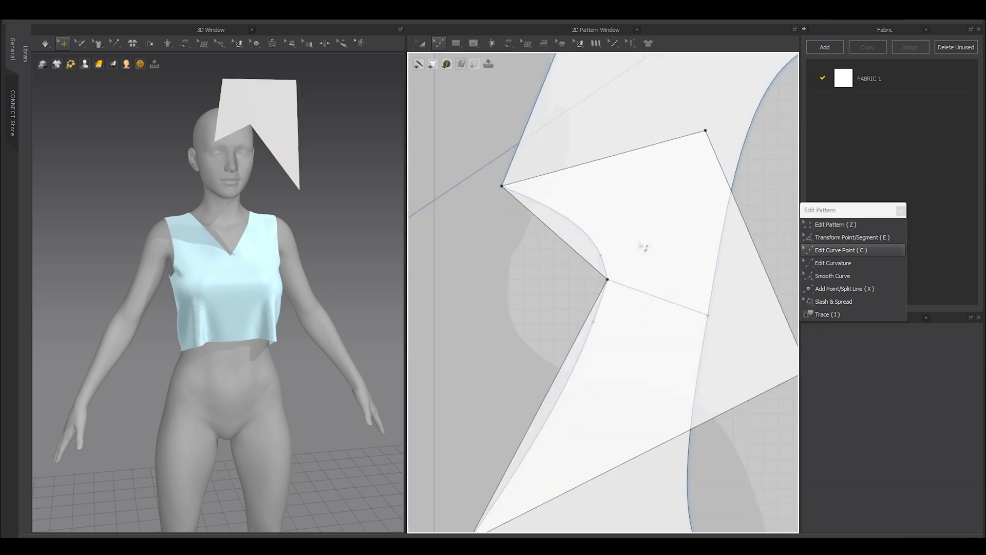
pyautogui.scroll(3, 543, 245)
pyautogui.moveTo(616, 271); pyautogui.dragTo(642, 263)
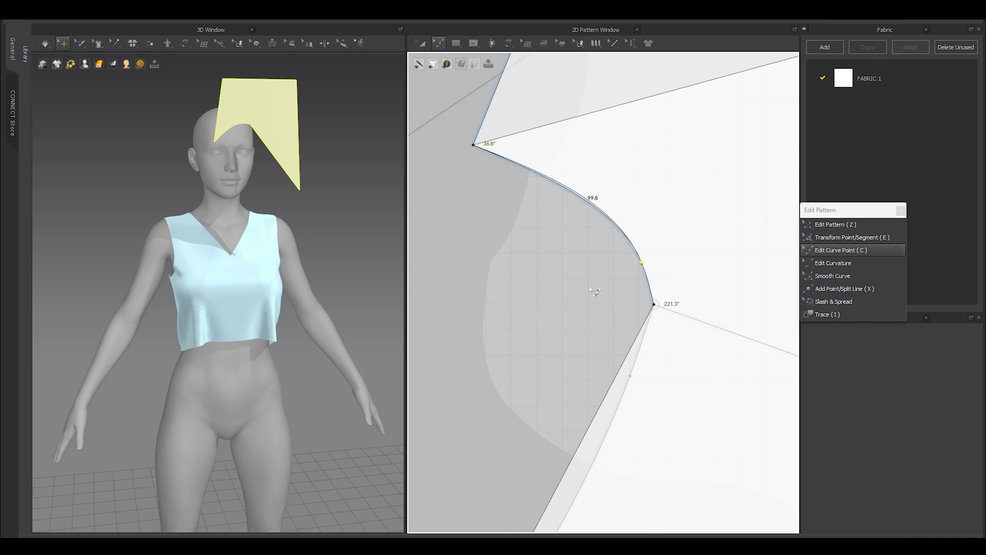
pyautogui.scroll(-3, 594, 291)
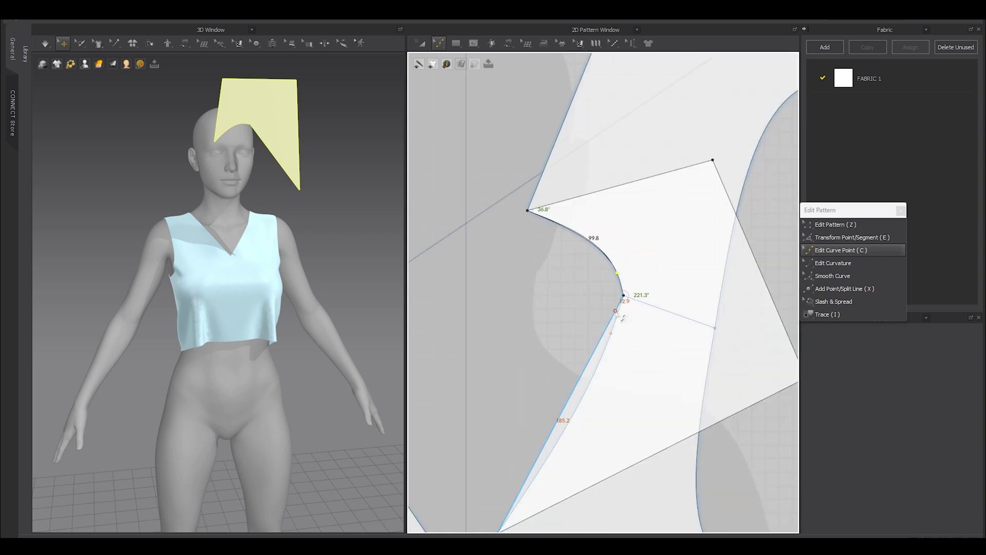
pyautogui.scroll(5, 622, 317)
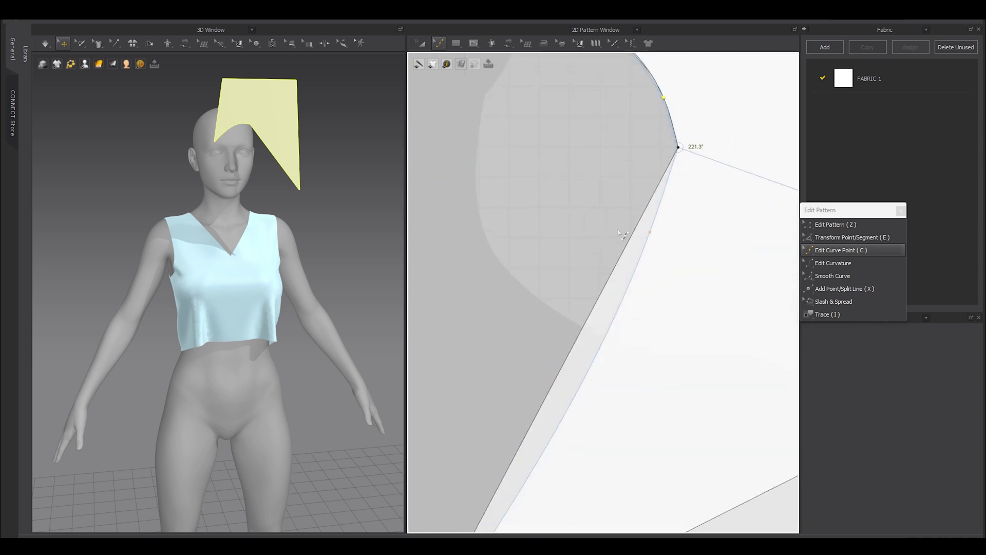
pyautogui.moveTo(634, 250); pyautogui.dragTo(650, 235)
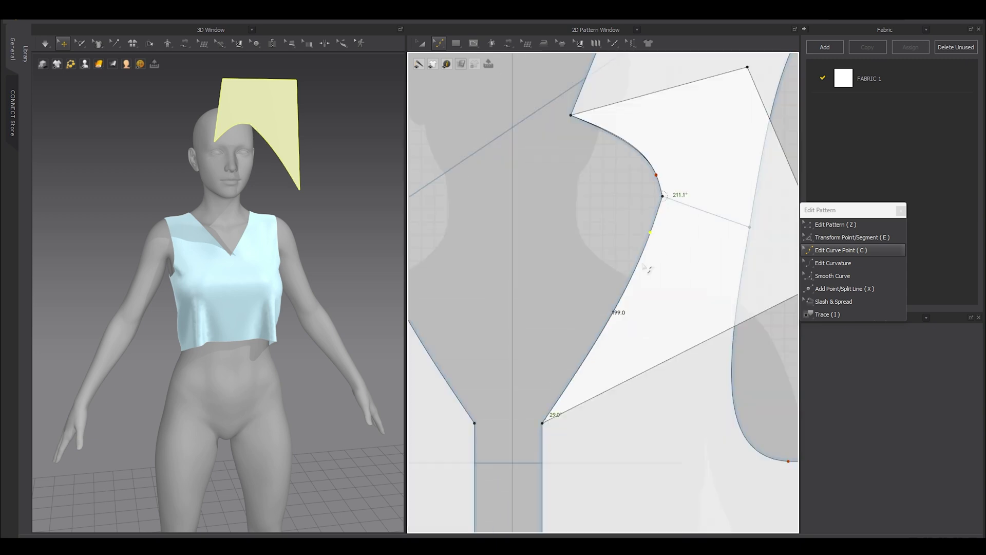
# - Move the collar piece off the bodice into the empty area above the front pieces and rotate it roughly upright
pyautogui.press('a')
pyautogui.click(558, 242)
pyautogui.scroll(-3, 554, 241)
pyautogui.moveTo(635, 259); pyautogui.dragTo(535, 157)
pyautogui.moveTo(535, 158); pyautogui.dragTo(593, 299, button='middle')
pyautogui.moveTo(580, 159); pyautogui.dragTo(519, 193)
pyautogui.moveTo(592, 245); pyautogui.dragTo(614, 165)
pyautogui.moveTo(610, 166); pyautogui.dragTo(620, 240, button='middle')
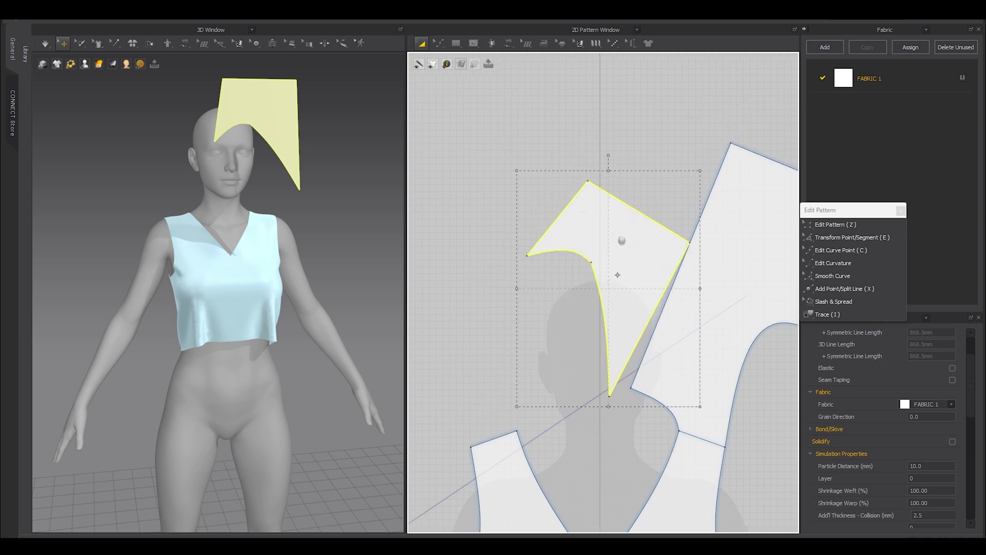
pyautogui.moveTo(609, 154); pyautogui.dragTo(620, 155)
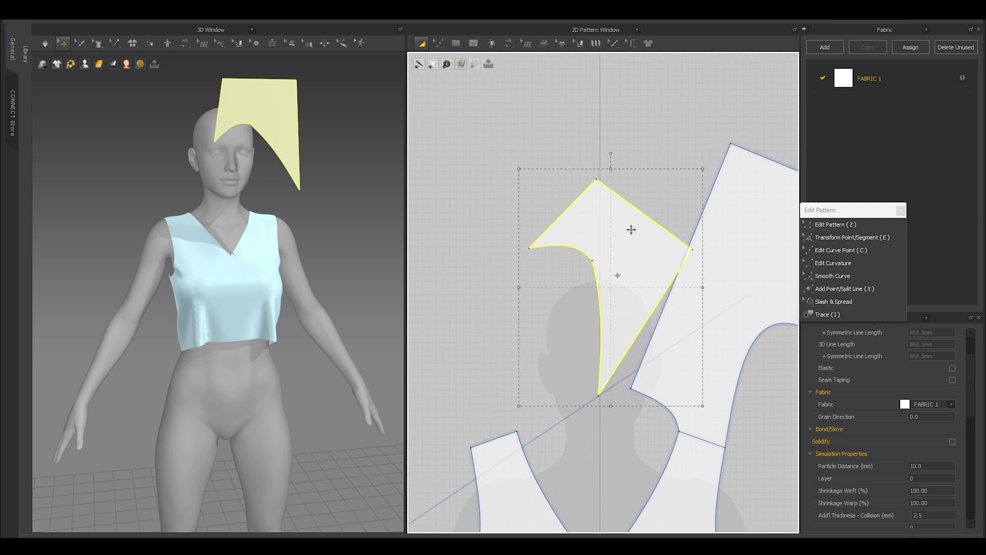
pyautogui.moveTo(622, 251); pyautogui.dragTo(622, 215)
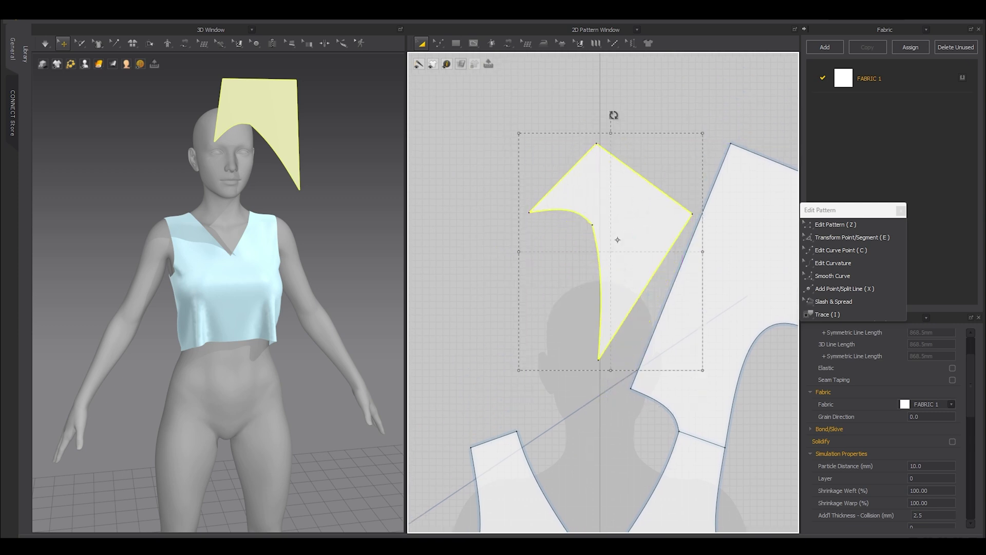
pyautogui.moveTo(612, 114)
pyautogui.mouseDown()
pyautogui.moveTo(645, 119)
pyautogui.moveTo(621, 116)
pyautogui.mouseUp()
pyautogui.scroll(-3, 616, 209)
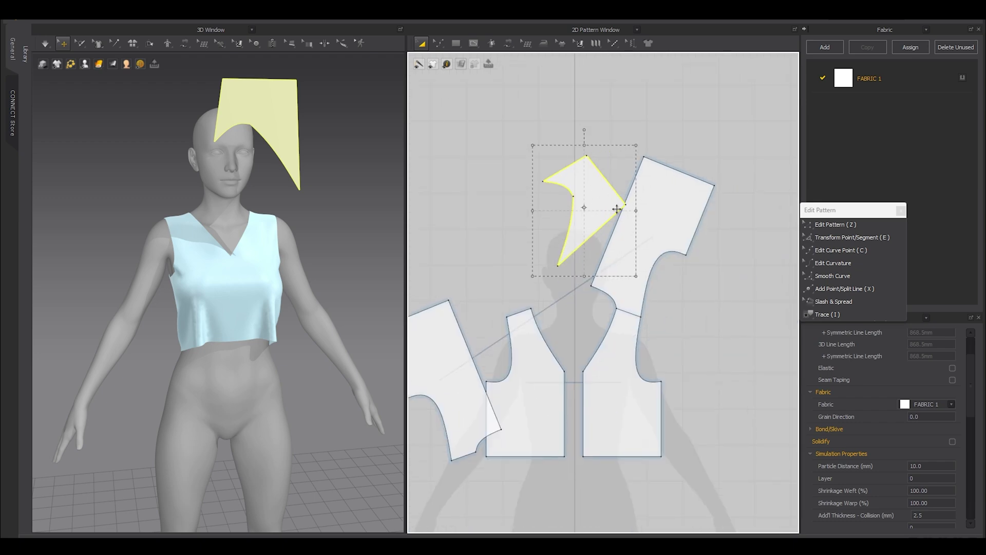
# - Set the 2D pattern display to Texture Surface
pyautogui.click(461, 63)
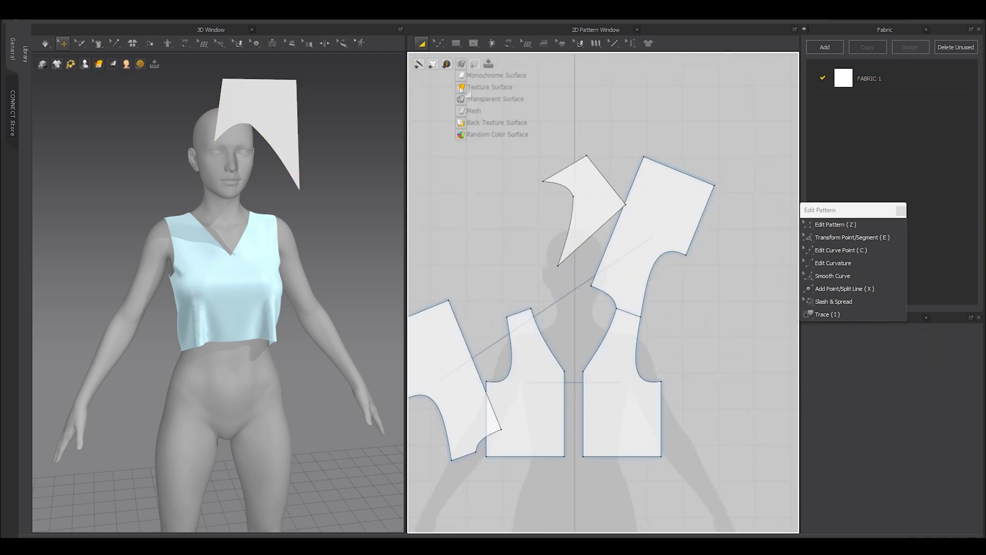
pyautogui.click(462, 91)
pyautogui.scroll(-1, 585, 263)
# - Separate the back bodice piece from the front shoulder, rotate it upright and place it beside the front piece
pyautogui.click(648, 239)
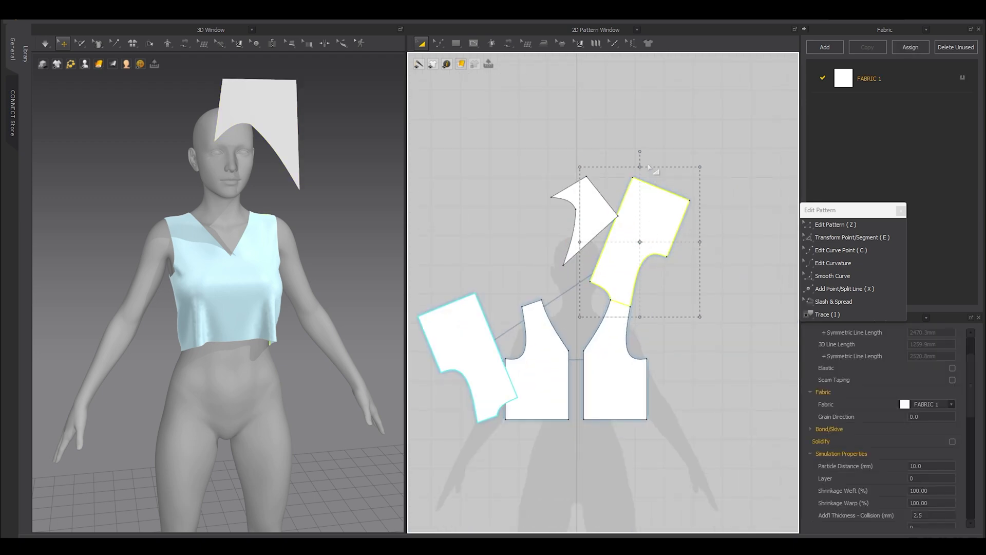
pyautogui.moveTo(640, 151); pyautogui.dragTo(697, 399)
pyautogui.click(680, 237)
# - Adjust the collar's rotation and position it with the back end of its inner curve at the vertical centre line
pyautogui.scroll(3, 585, 211)
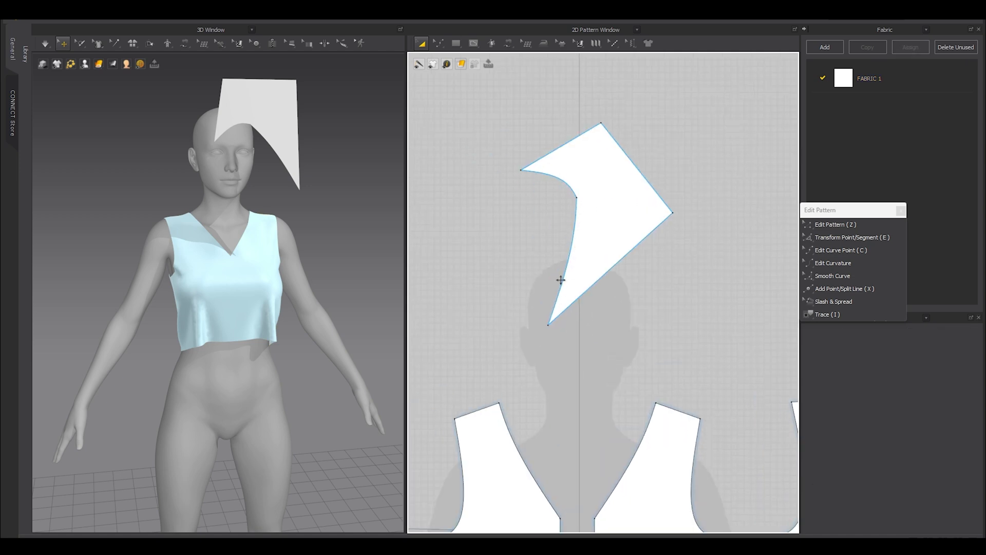
pyautogui.click(632, 175)
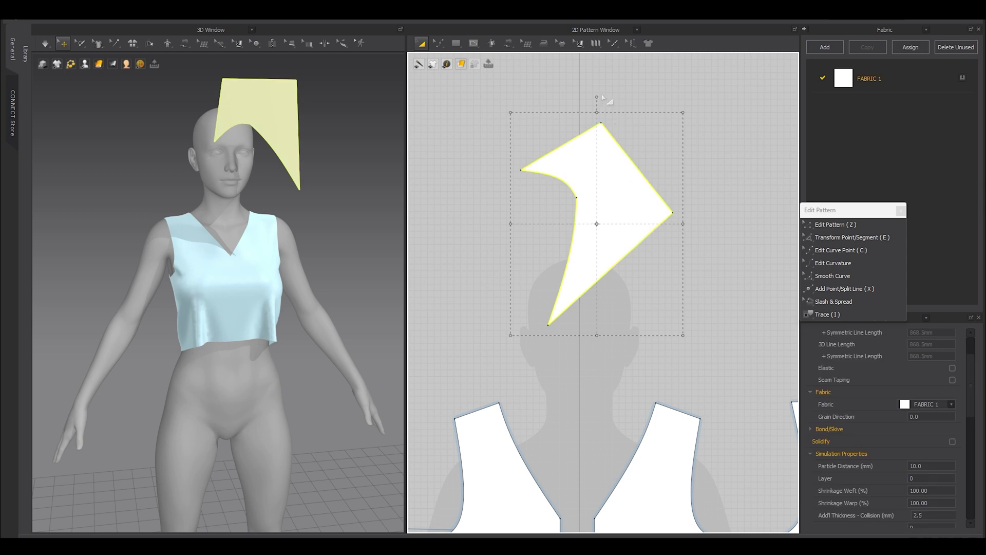
pyautogui.moveTo(594, 99); pyautogui.dragTo(528, 123)
pyautogui.moveTo(574, 129); pyautogui.dragTo(650, 265)
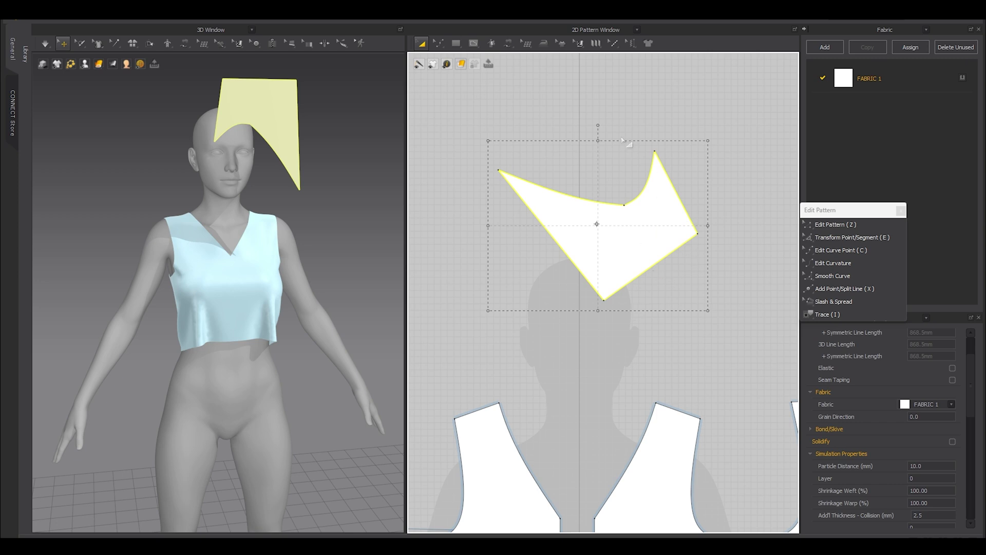
pyautogui.moveTo(599, 125); pyautogui.dragTo(520, 215)
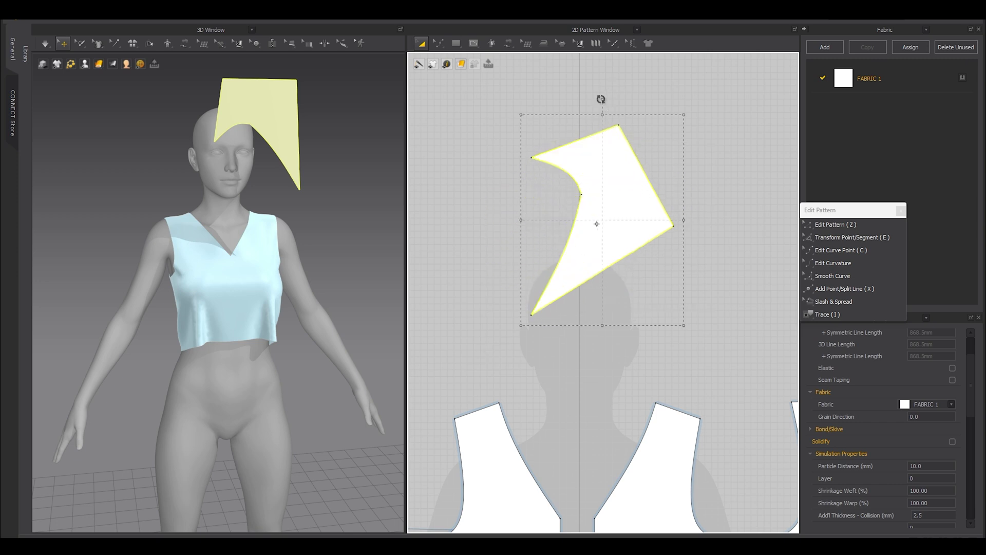
pyautogui.moveTo(603, 194); pyautogui.dragTo(664, 194)
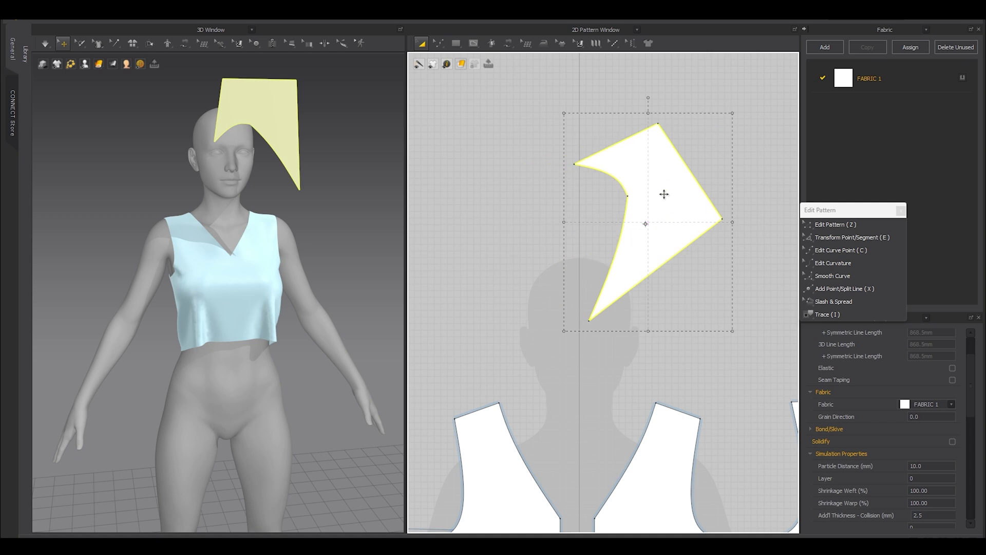
pyautogui.moveTo(654, 178); pyautogui.dragTo(653, 259, button='middle')
# - Move the collar's back outer corner directly above the inner neck end and bring its other outer corner inward
pyautogui.click(570, 155)
pyautogui.scroll(3, 627, 193)
pyautogui.press('z')
pyautogui.moveTo(691, 222); pyautogui.dragTo(547, 228)
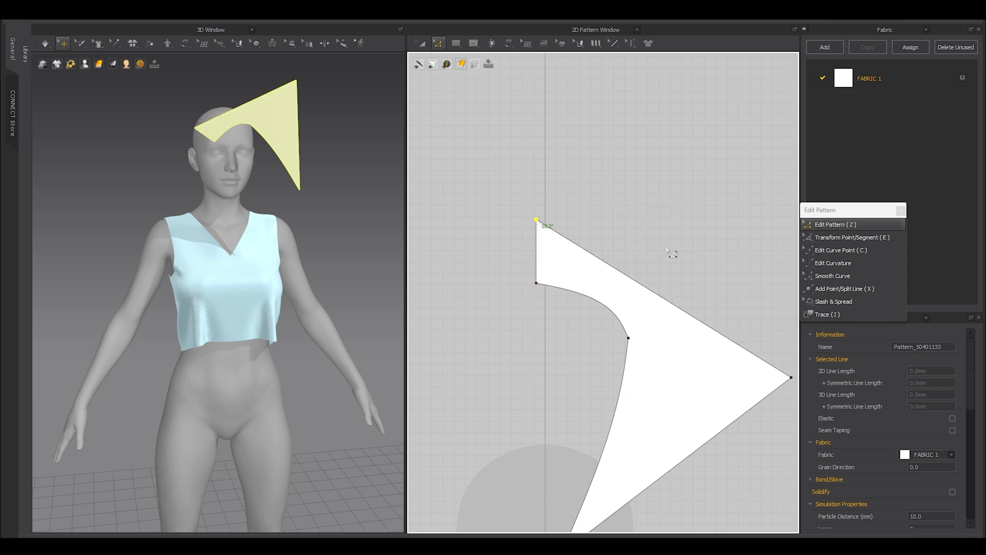
pyautogui.scroll(-2, 671, 255)
pyautogui.moveTo(747, 332); pyautogui.dragTo(689, 270)
pyautogui.press('c')
pyautogui.moveTo(643, 360); pyautogui.dragTo(655, 389)
pyautogui.press('z')
pyautogui.moveTo(689, 271); pyautogui.dragTo(687, 267)
pyautogui.hotkey('ctrl', 'z')
pyautogui.hotkey('ctrl', 'z')
# - Curve the collar's long outer edge outward between the outer corner and the front tip
pyautogui.scroll(4, 660, 381)
pyautogui.press('c')
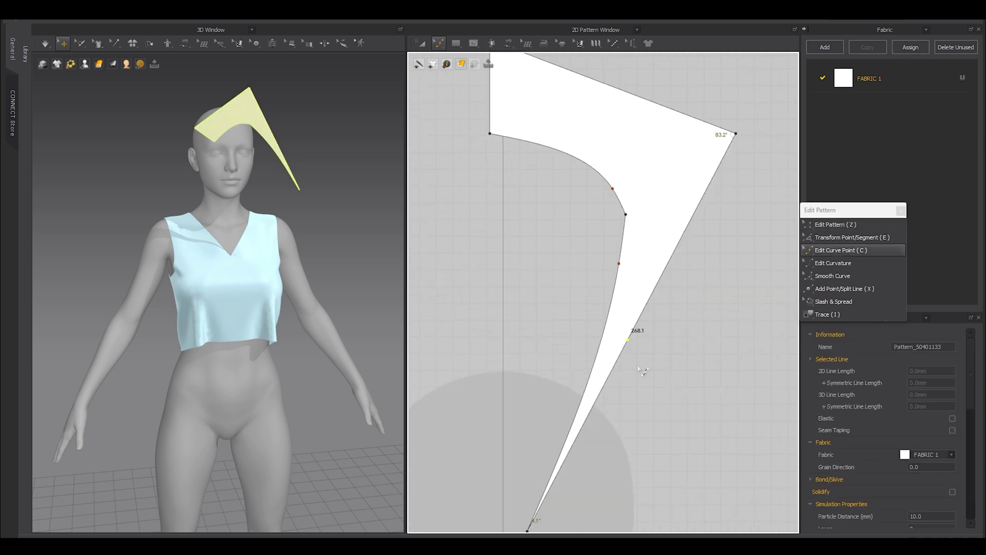
pyautogui.moveTo(627, 351); pyautogui.dragTo(649, 377)
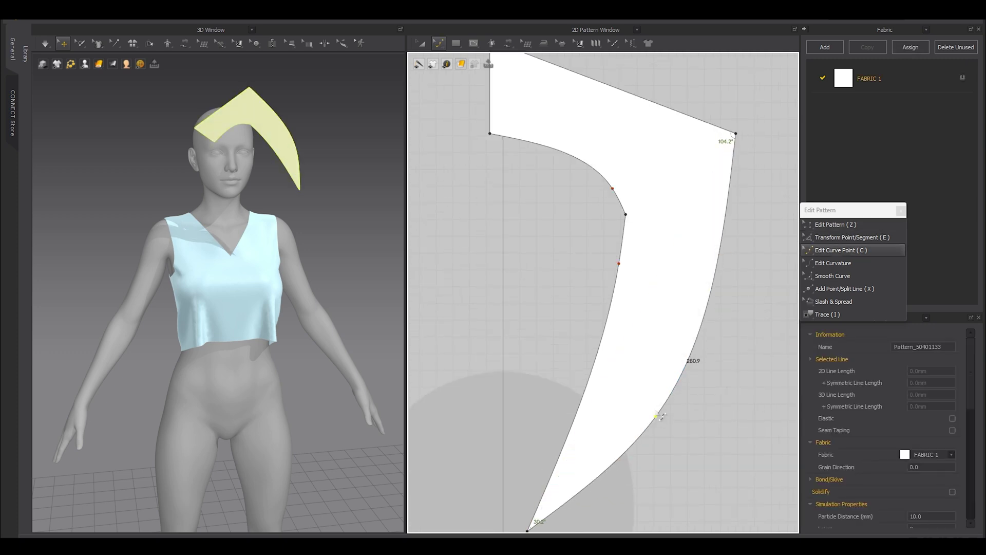
pyautogui.scroll(-3, 631, 366)
# - Raise the collar's outer corner to make the top edge horizontal and check its right angle with the centre back edge
pyautogui.press('z')
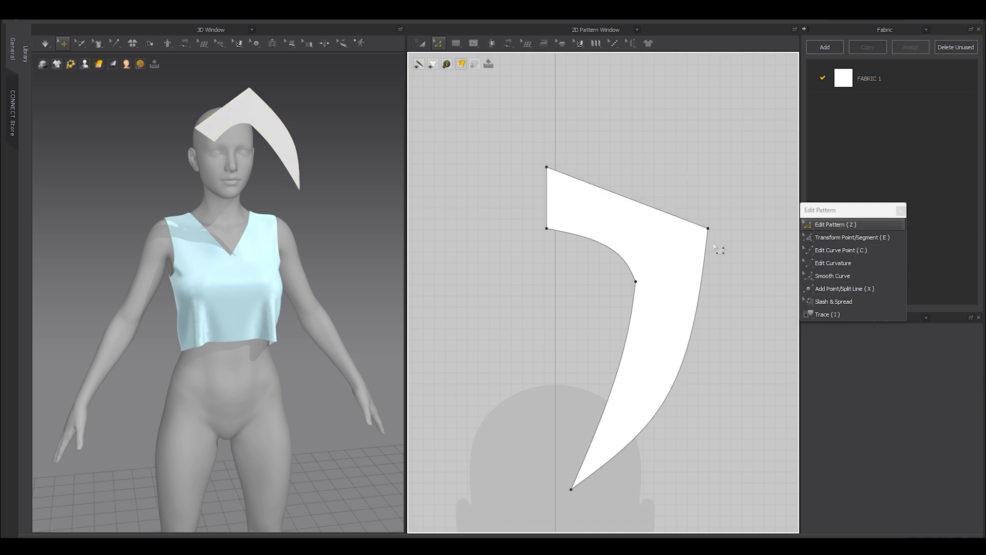
pyautogui.moveTo(707, 228); pyautogui.dragTo(690, 167)
pyautogui.scroll(4, 545, 190)
pyautogui.click(537, 228)
pyautogui.scroll(3, 537, 227)
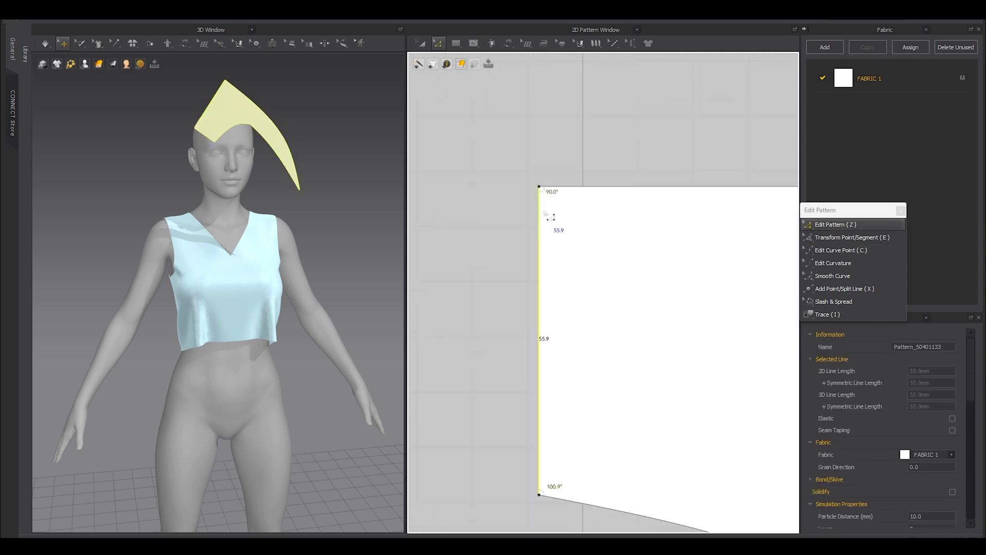
pyautogui.keyDown('shift'); pyautogui.click(551, 186); pyautogui.keyUp('shift')
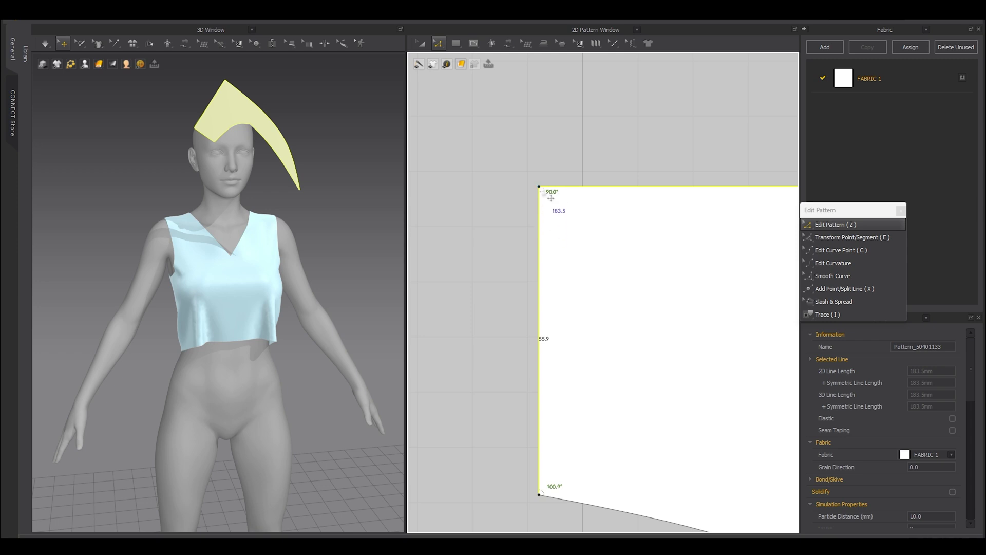
pyautogui.scroll(-9, 548, 221)
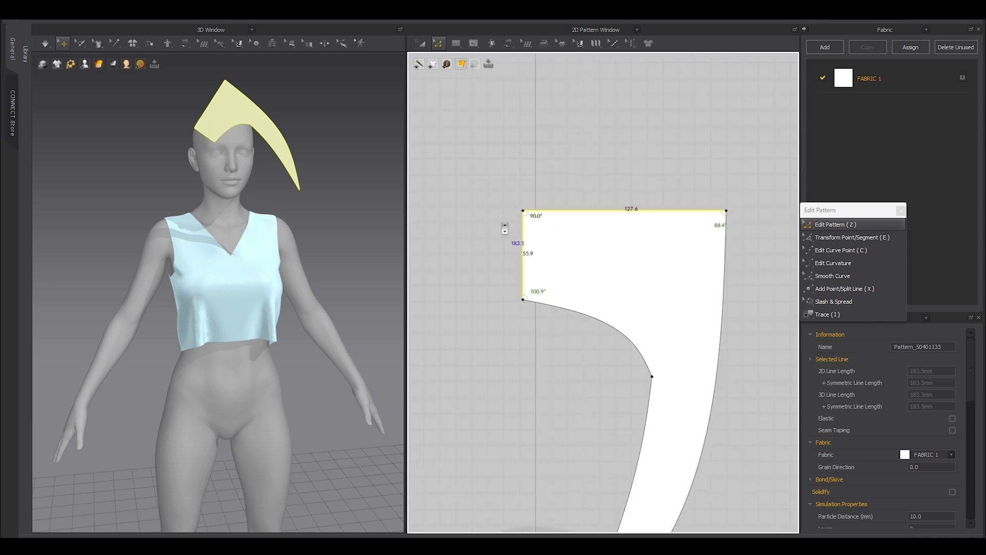
pyautogui.scroll(2, 589, 289)
# - Refine the collar's outer edge into a smoother, fuller curve with additional curve point adjustments
pyautogui.click(631, 303)
pyautogui.press('c')
pyautogui.moveTo(577, 382); pyautogui.dragTo(589, 389)
pyautogui.click(645, 269)
pyautogui.moveTo(609, 199); pyautogui.dragTo(617, 200)
pyautogui.press('a')
pyautogui.scroll(-4, 602, 250)
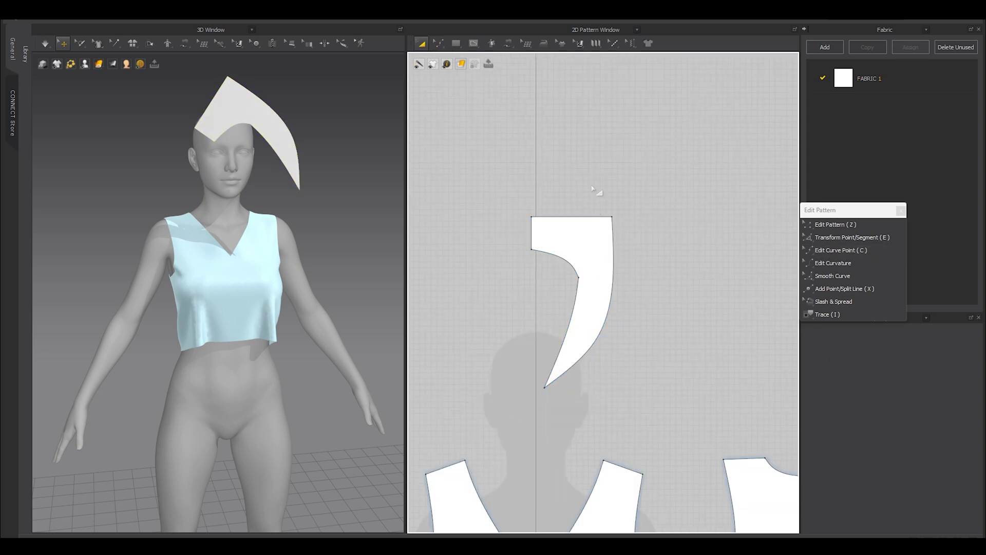
# - Rotate the collar in the 3D view so it lies flat with its inner curve facing the avatar's neck
pyautogui.click(257, 127)
pyautogui.moveTo(314, 111); pyautogui.dragTo(278, 121, button='right')
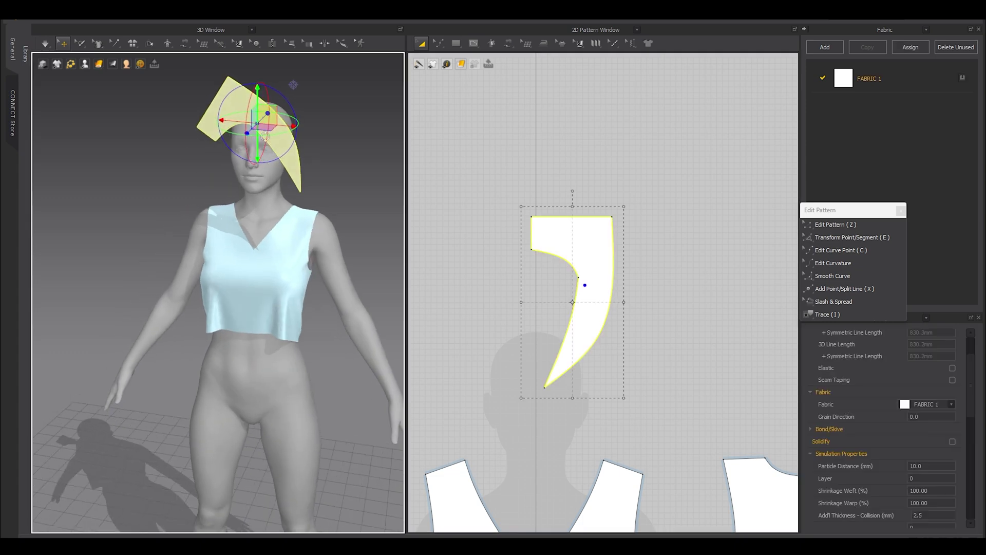
pyautogui.moveTo(285, 97); pyautogui.dragTo(297, 145)
pyautogui.moveTo(333, 176); pyautogui.dragTo(293, 154, button='right')
pyautogui.moveTo(293, 154); pyautogui.dragTo(275, 204, button='middle')
pyautogui.moveTo(224, 198); pyautogui.dragTo(217, 197, button='right')
pyautogui.moveTo(225, 142); pyautogui.dragTo(319, 192, button='right')
pyautogui.moveTo(279, 194); pyautogui.dragTo(280, 187)
pyautogui.moveTo(292, 212); pyautogui.dragTo(183, 223, button='right')
pyautogui.moveTo(202, 156); pyautogui.dragTo(245, 166)
pyautogui.moveTo(256, 166); pyautogui.dragTo(214, 245, button='right')
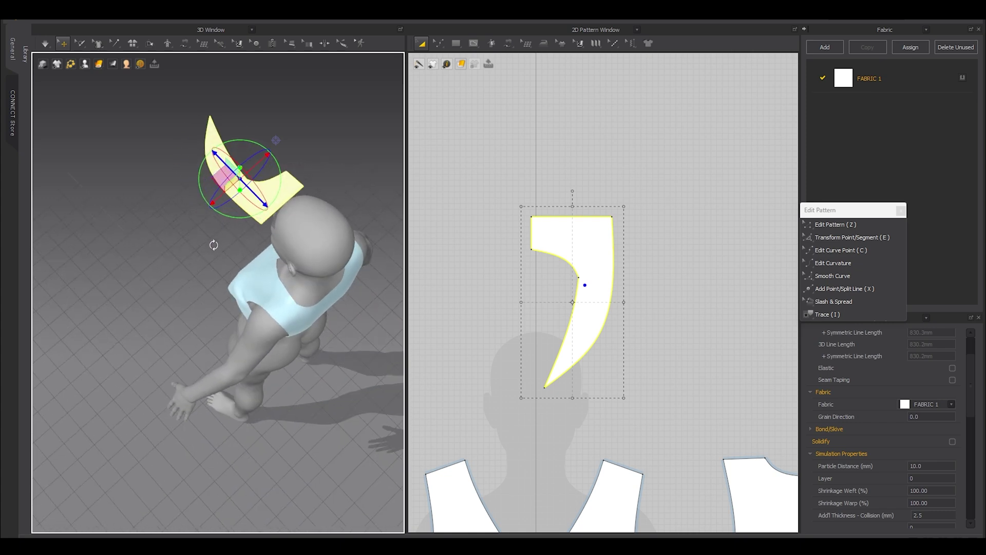
# - Move the collar down in 3D onto the avatar's shoulder, aligning its inner curve with the garment neckline
pyautogui.moveTo(287, 191); pyautogui.dragTo(333, 317)
pyautogui.moveTo(332, 316); pyautogui.dragTo(266, 229, button='right')
pyautogui.scroll(4, 263, 328)
pyautogui.moveTo(227, 154); pyautogui.dragTo(244, 281)
pyautogui.press('2')
pyautogui.scroll(-5, 244, 281)
pyautogui.moveTo(244, 281); pyautogui.dragTo(307, 336, button='right')
pyautogui.scroll(5, 245, 313)
pyautogui.scroll(3, 245, 314)
pyautogui.moveTo(305, 281); pyautogui.dragTo(270, 262)
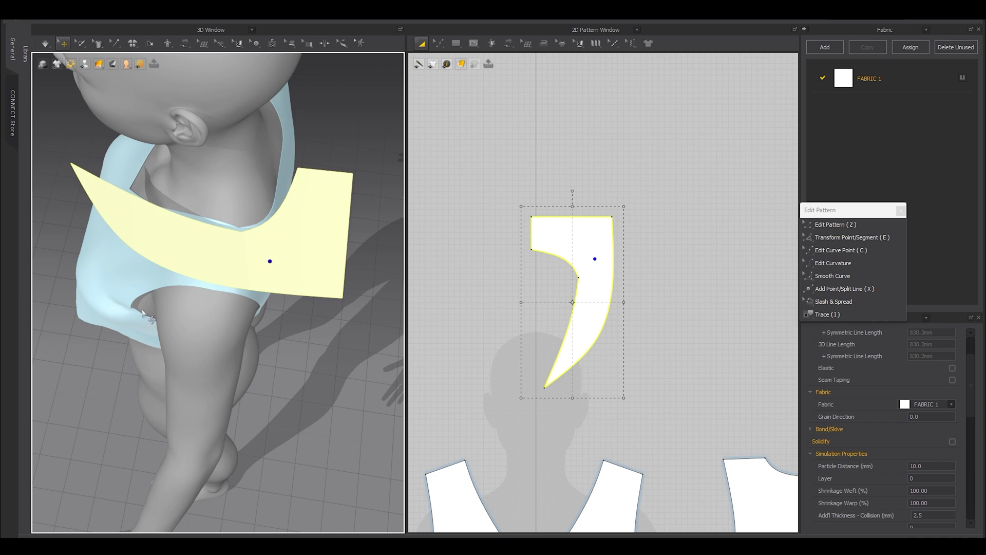
pyautogui.moveTo(200, 248); pyautogui.dragTo(238, 355, button='middle')
pyautogui.click(308, 314)
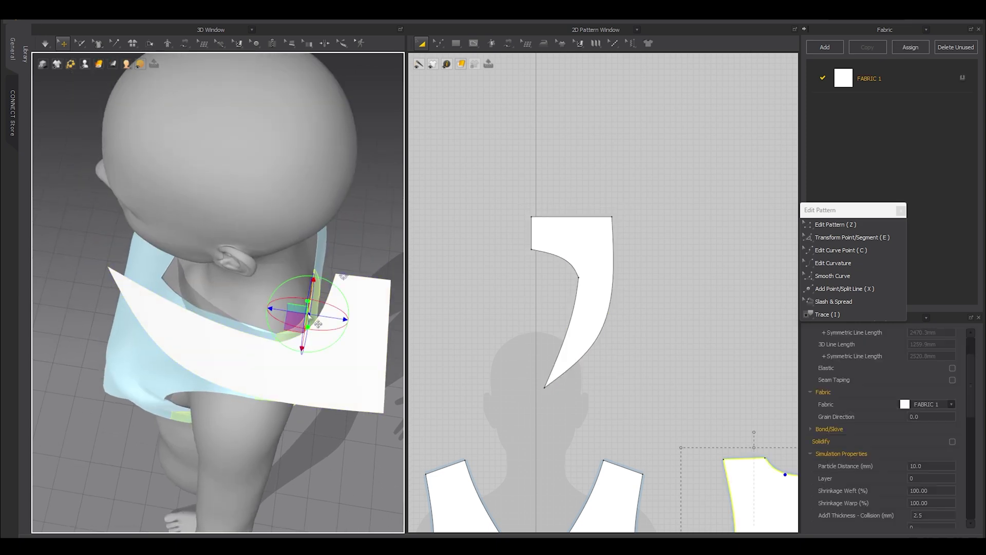
pyautogui.click(331, 346)
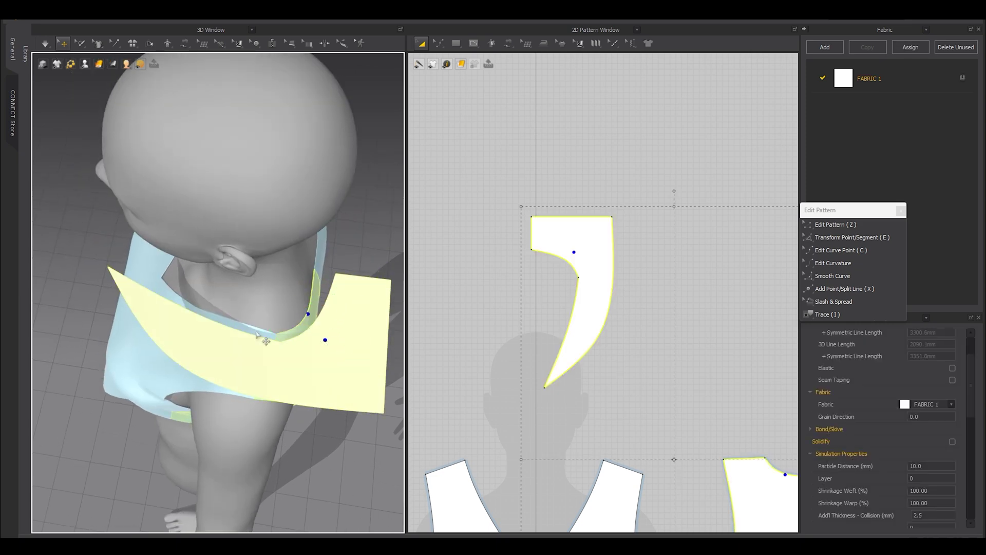
pyautogui.click(223, 319)
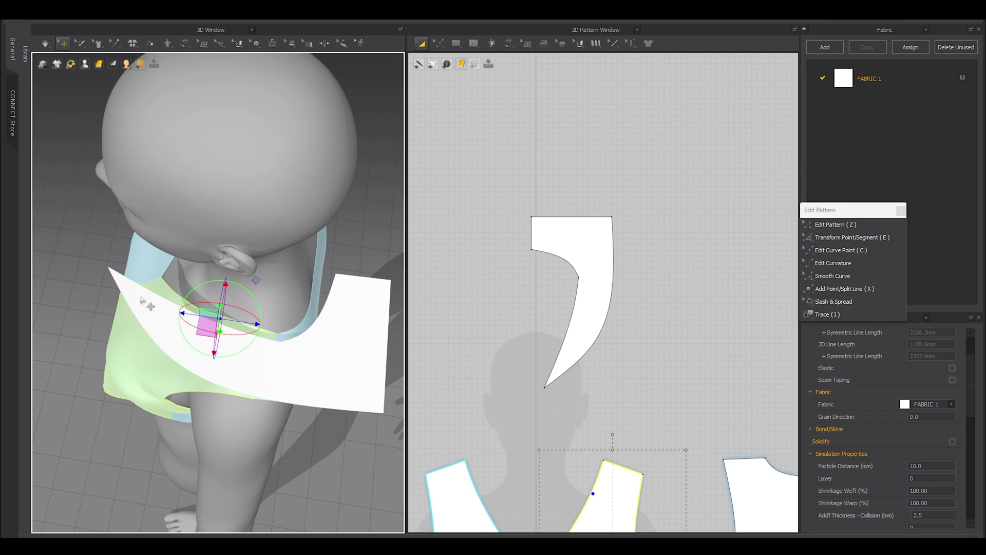
# - Move the collar pattern sideways in the 2D window so it sits clear of the centre line
pyautogui.click(469, 222)
pyautogui.moveTo(581, 241); pyautogui.dragTo(613, 254)
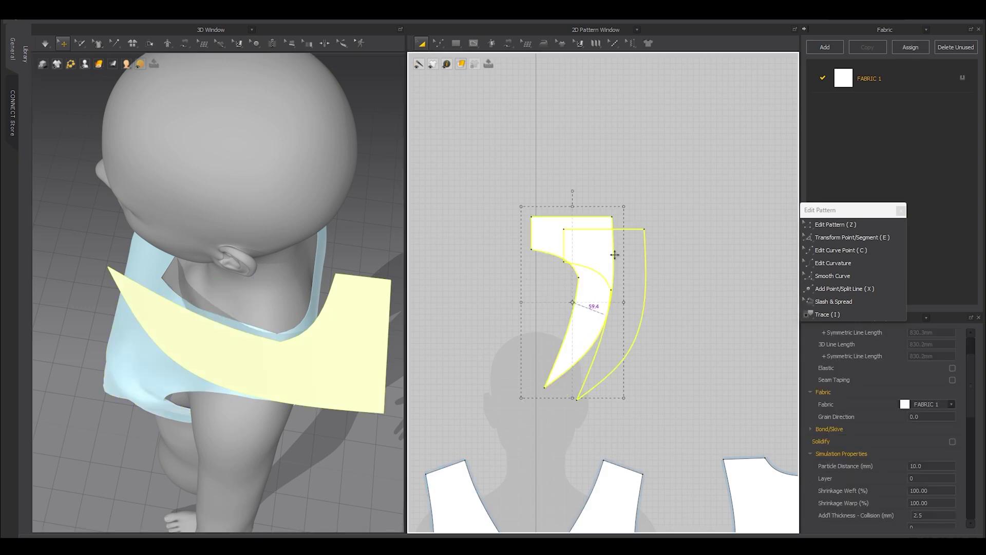
pyautogui.moveTo(216, 254); pyautogui.dragTo(314, 231, button='right')
pyautogui.scroll(-5, 514, 254)
pyautogui.moveTo(530, 302); pyautogui.dragTo(558, 259, button='middle')
pyautogui.scroll(2, 558, 260)
pyautogui.click(559, 332)
# - Sew the collar's short back neck curve to the back piece's neckline, undoing the first, crossed seam and matching the direction
pyautogui.press('n')
pyautogui.click(575, 207)
pyautogui.click(707, 345)
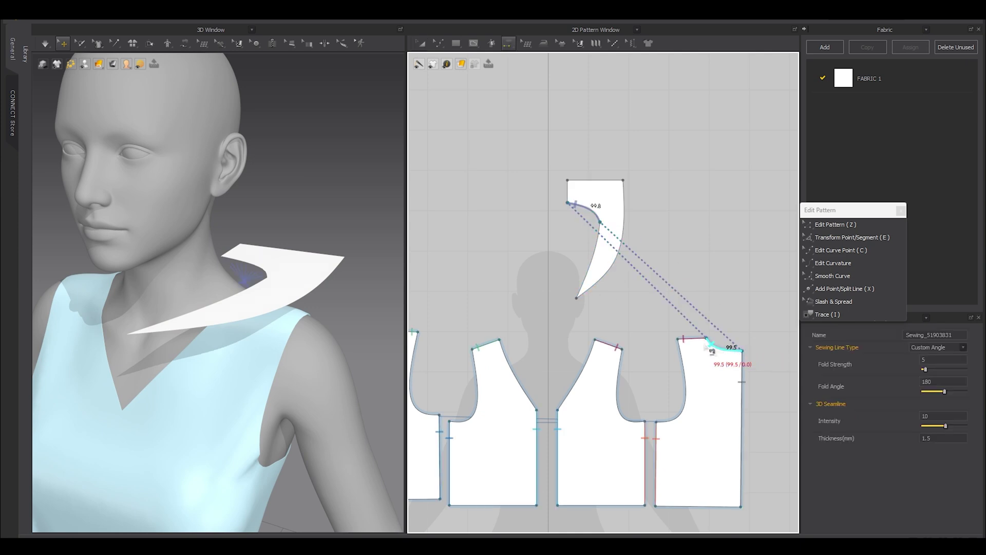
pyautogui.hotkey('ctrl', 'z')
pyautogui.click(596, 217)
pyautogui.click(719, 351)
pyautogui.moveTo(267, 304); pyautogui.dragTo(293, 328, button='right')
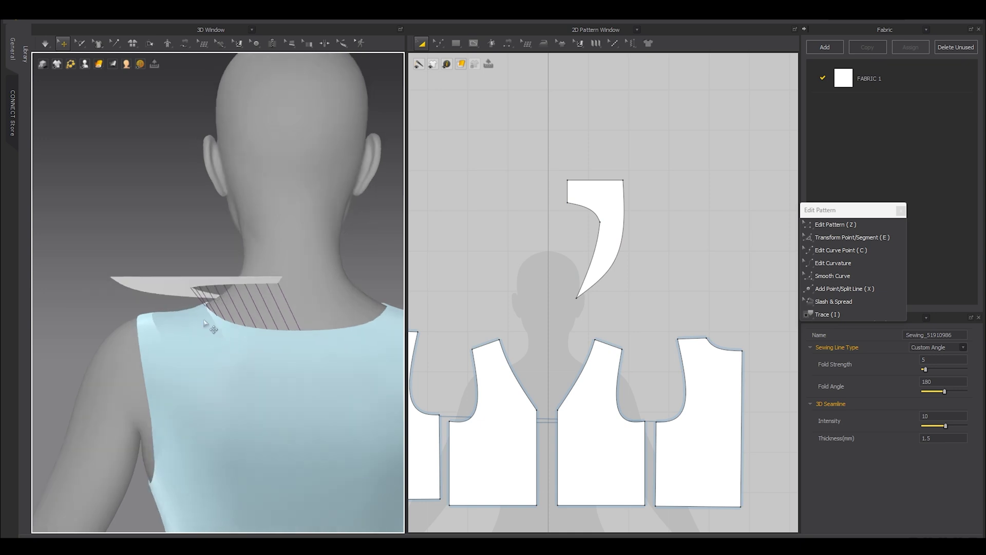
# - Sew the collar's long inner edge to the V-neckline of the matching front piece
pyautogui.press('n')
pyautogui.click(597, 242)
pyautogui.click(589, 360)
pyautogui.press('a')
pyautogui.moveTo(109, 269); pyautogui.dragTo(280, 307, button='right')
pyautogui.press('n')
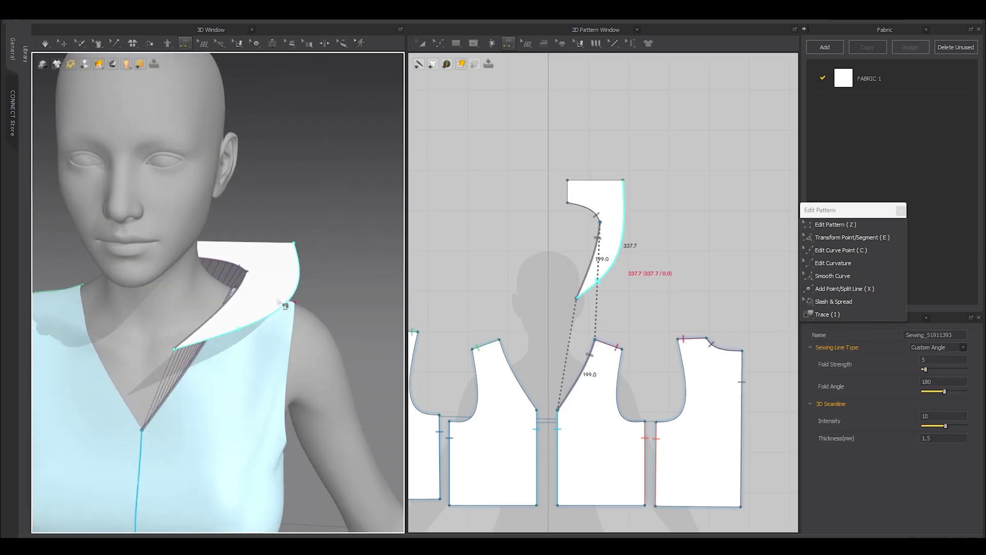
pyautogui.click(63, 44)
# - Create a symmetric copy of the collar with its sewing and place it mirrored across the centre line
pyautogui.scroll(-2, 578, 213)
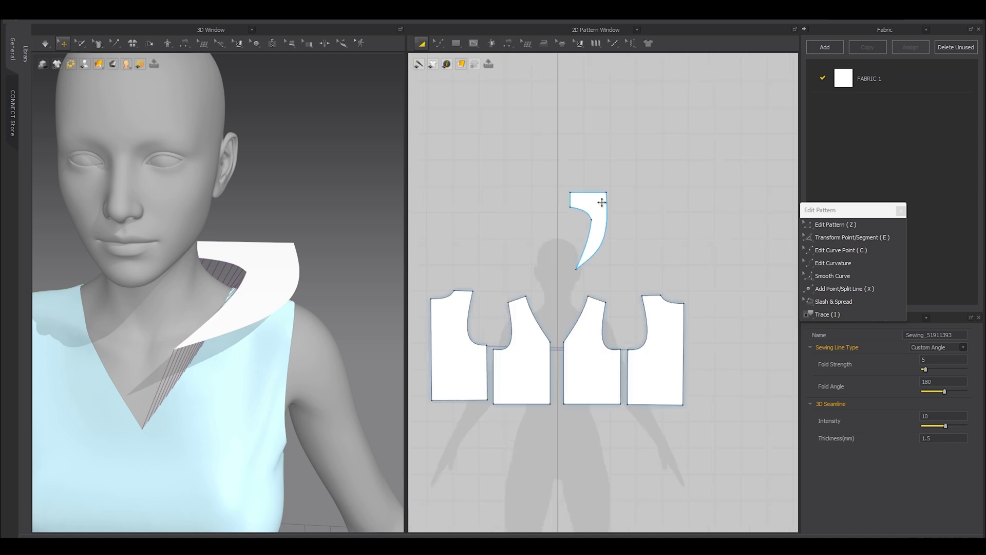
pyautogui.click(601, 204)
pyautogui.scroll(4, 596, 211)
pyautogui.moveTo(524, 259); pyautogui.dragTo(568, 256, button='middle')
pyautogui.rightClick(627, 190)
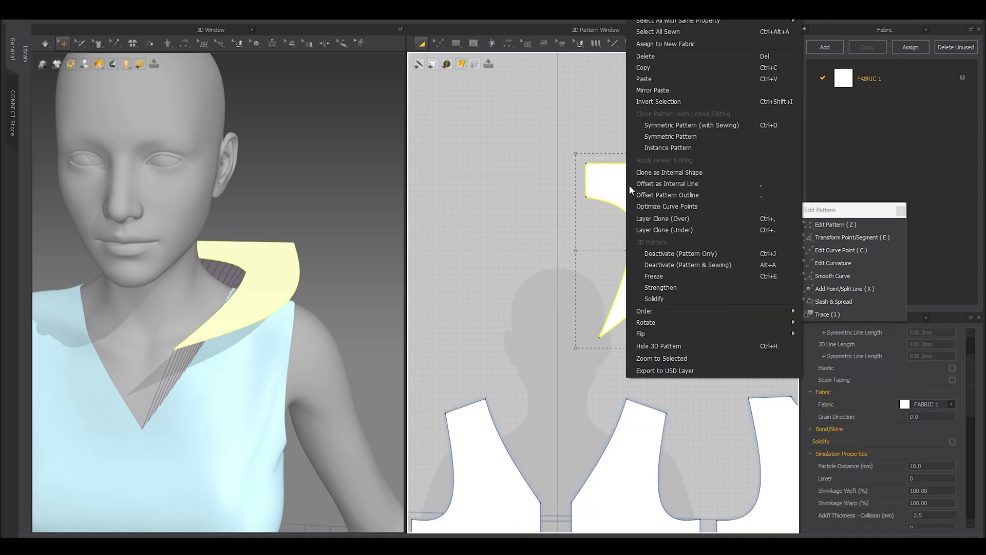
pyautogui.click(668, 136)
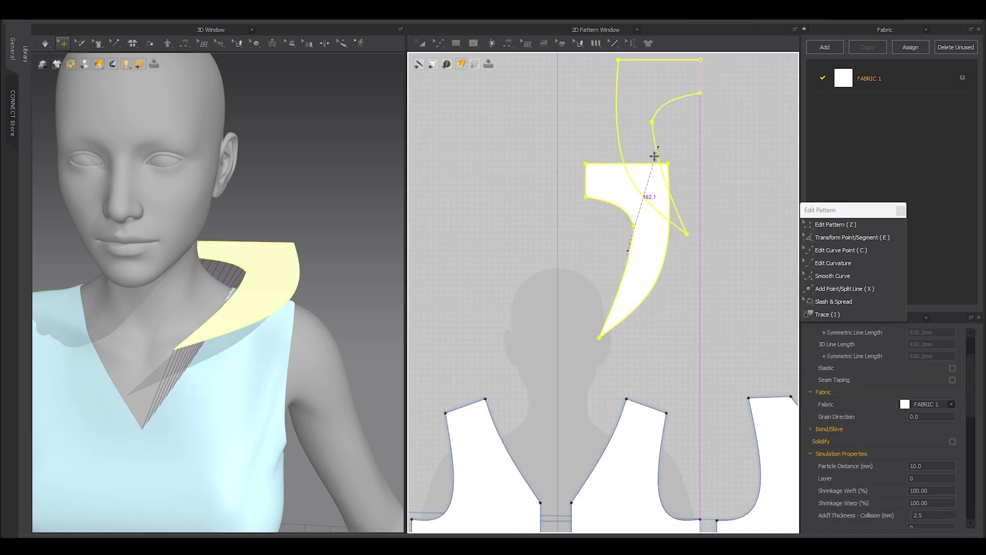
pyautogui.click(513, 214)
# - Simulate both collar halves onto the top's neckline, stop the simulation, and hide the avatar to inspect the drape
pyautogui.moveTo(256, 293); pyautogui.dragTo(191, 290, button='right')
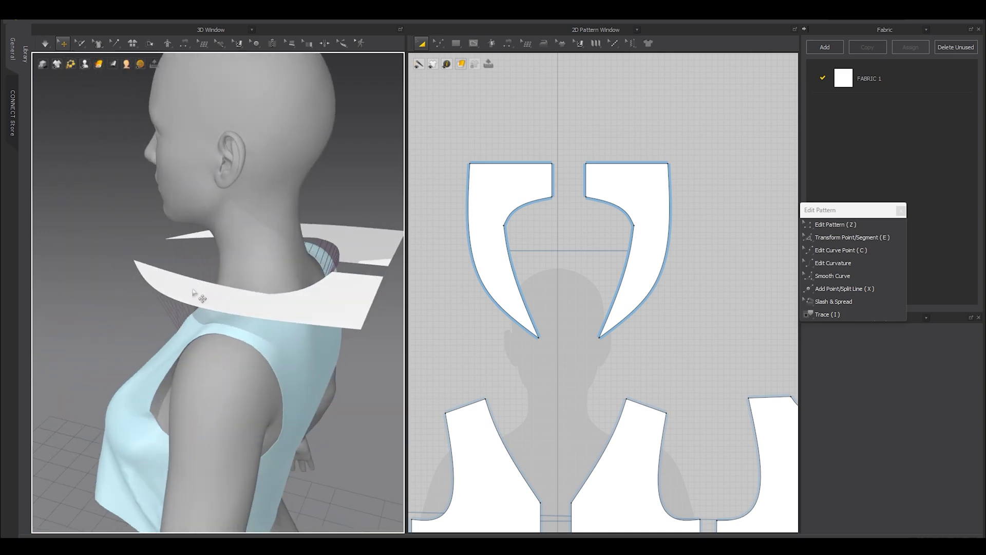
pyautogui.press('space')
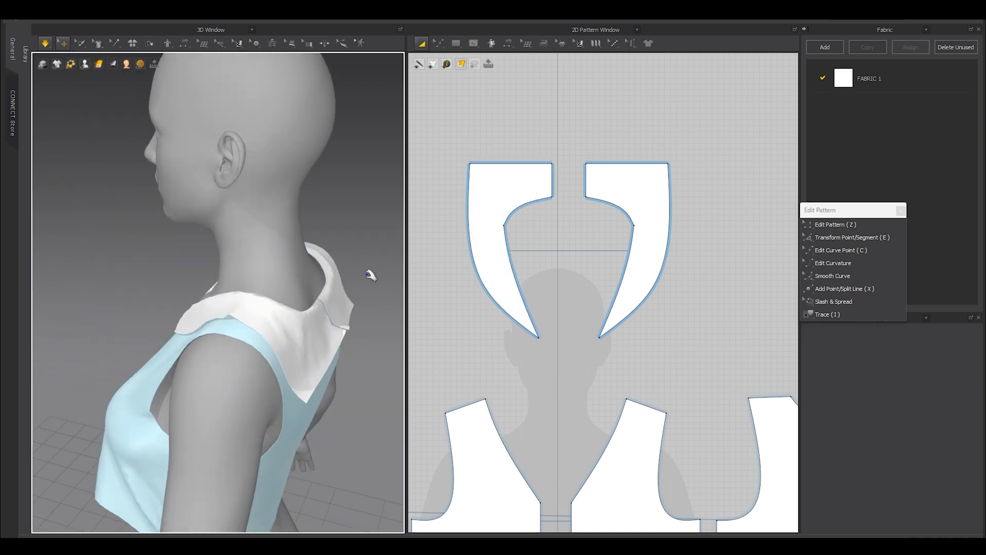
pyautogui.moveTo(380, 264); pyautogui.dragTo(278, 279, button='right')
pyautogui.press('space')
pyautogui.hotkey('shift', 'a')
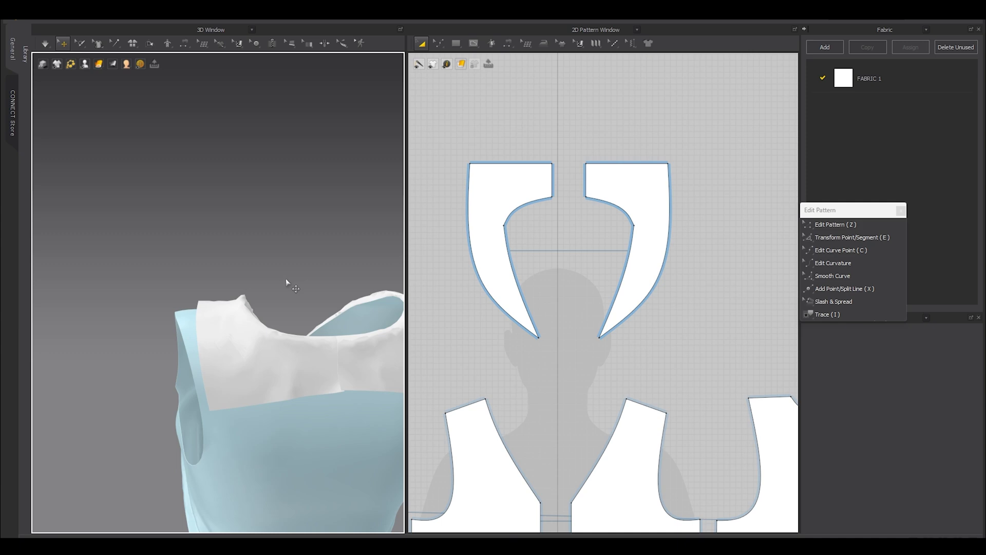
pyautogui.moveTo(286, 279); pyautogui.dragTo(285, 303, button='right')
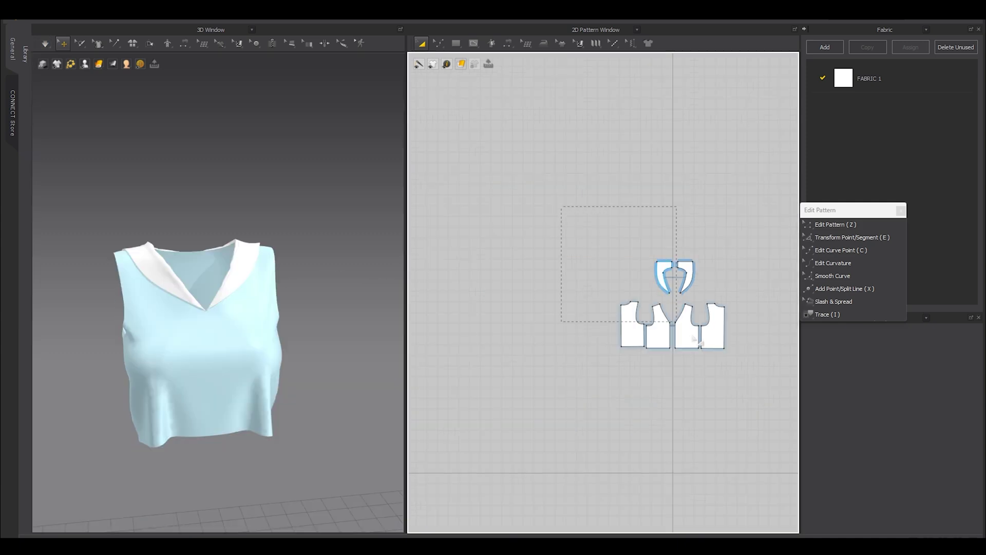
# - Unfreeze all garment patterns and simulate the top together with the collar
pyautogui.hotkey('ctrl', 'a')
pyautogui.rightClick(224, 345)
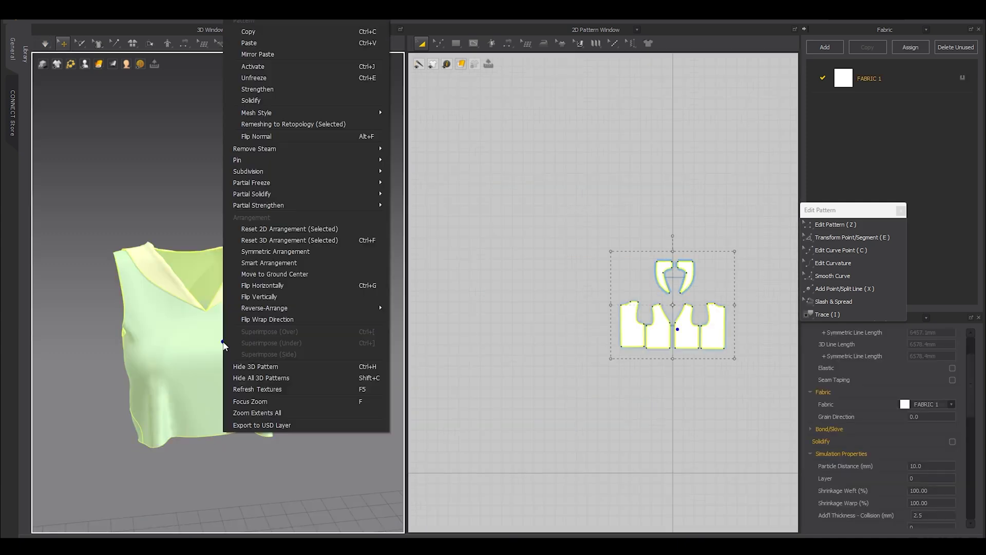
pyautogui.click(254, 78)
pyautogui.click(300, 272)
pyautogui.scroll(2, 301, 277)
pyautogui.press('space')
# - Lengthen the back of both collar halves by moving the straight outer edge outward, and simulate the change
pyautogui.moveTo(312, 288); pyautogui.dragTo(171, 296, button='right')
pyautogui.scroll(5, 224, 303)
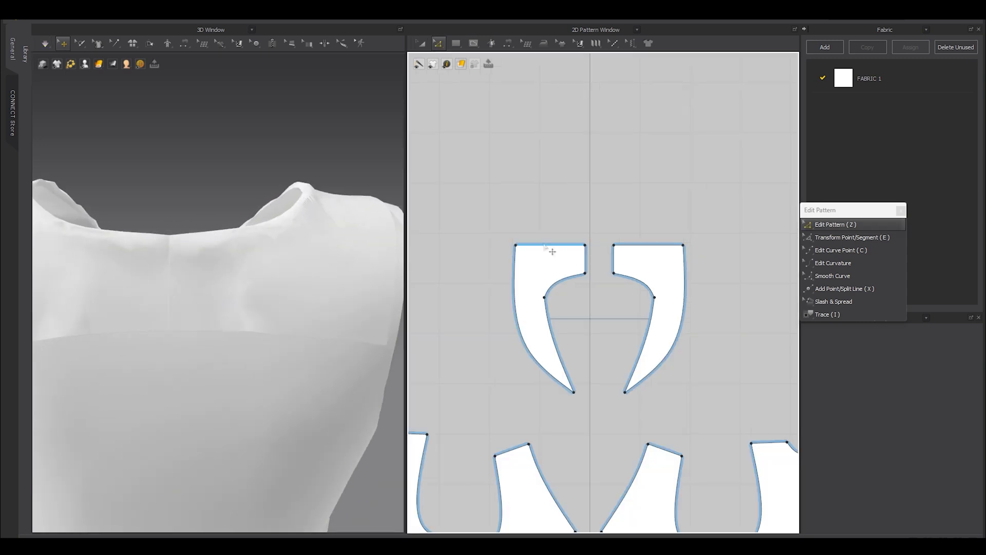
pyautogui.moveTo(545, 246); pyautogui.dragTo(545, 227)
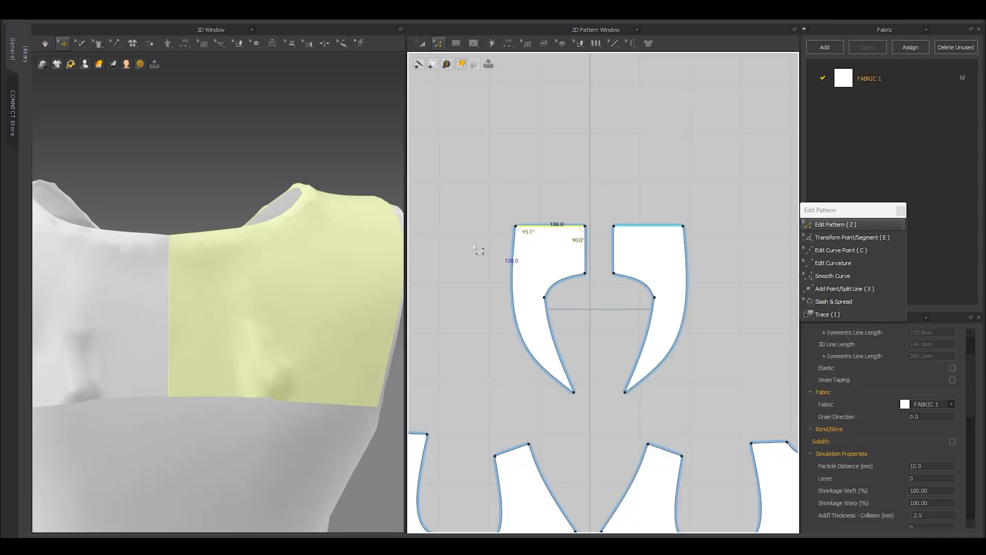
pyautogui.scroll(-4, 288, 270)
pyautogui.moveTo(288, 270); pyautogui.dragTo(158, 311, button='right')
pyautogui.press('2')
pyautogui.press('space')
pyautogui.press('space')
# - Show the avatar again and pull the collar fabric smooth over the shoulder and back while simulating
pyautogui.hotkey('shift', 'a')
pyautogui.moveTo(311, 271); pyautogui.dragTo(214, 337, button='right')
pyautogui.scroll(3, 213, 337)
pyautogui.press('space')
pyautogui.moveTo(198, 324); pyautogui.dragTo(208, 331)
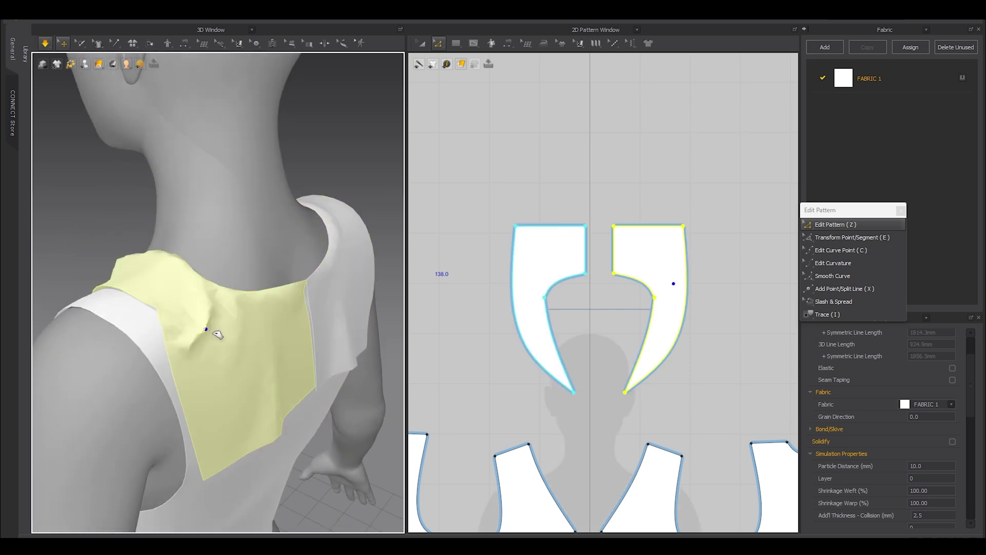
pyautogui.moveTo(207, 353)
pyautogui.mouseDown(button='right')
pyautogui.moveTo(256, 355)
pyautogui.moveTo(211, 359)
pyautogui.mouseUp(button='right')
pyautogui.moveTo(219, 336); pyautogui.dragTo(238, 338)
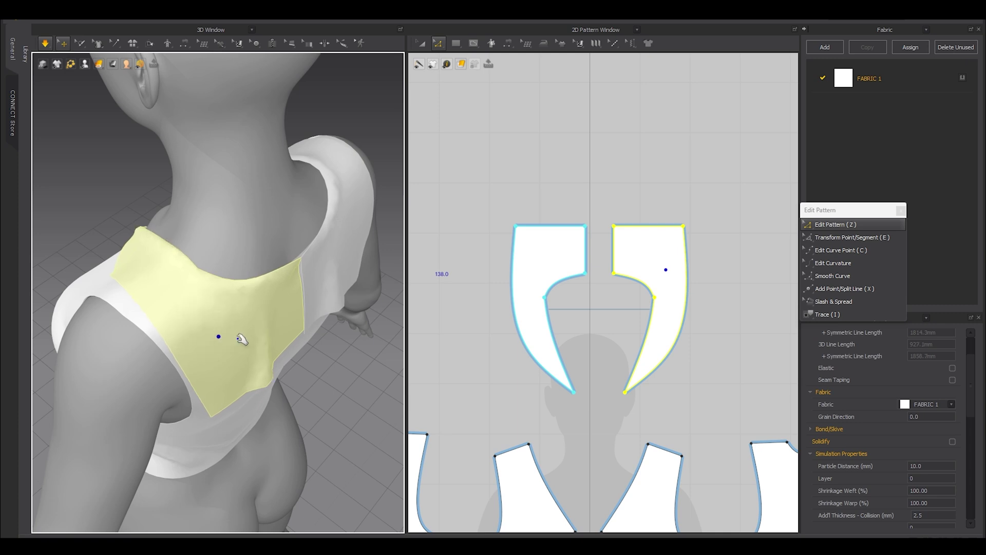
pyautogui.click(335, 372)
pyautogui.moveTo(295, 359); pyautogui.dragTo(221, 362, button='right')
pyautogui.press('space')
# - Sew the centre back edges of the two collar halves together and simulate the garment
pyautogui.press('n')
pyautogui.click(589, 244)
pyautogui.click(616, 251)
pyautogui.press('a')
pyautogui.press('space')
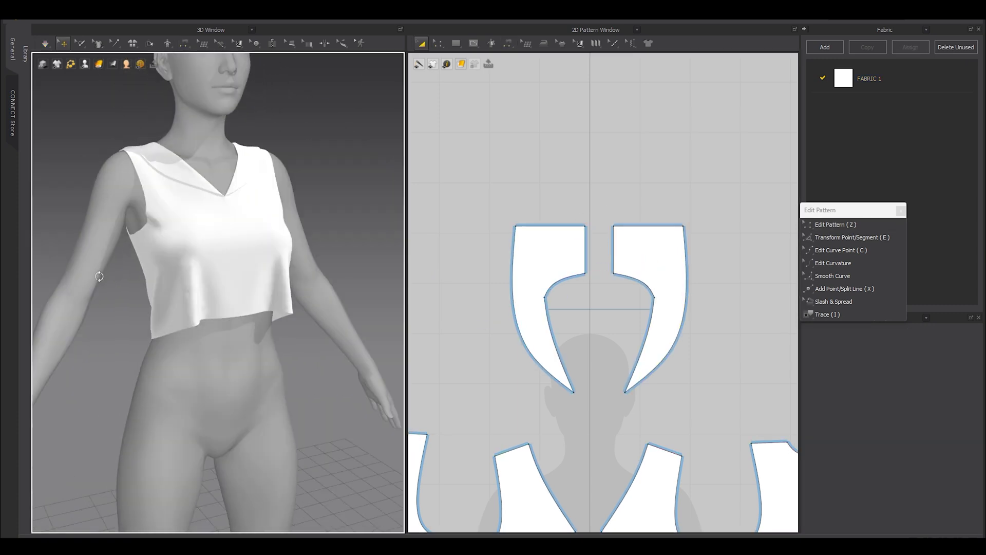
# - Extend the back of the collar further by raising its straight outer edge, checking the fit from back and front
pyautogui.moveTo(97, 277)
pyautogui.mouseDown(button='right')
pyautogui.moveTo(257, 303)
pyautogui.moveTo(303, 279)
pyautogui.moveTo(92, 281)
pyautogui.mouseUp(button='right')
pyautogui.scroll(-3, 547, 235)
pyautogui.moveTo(243, 251); pyautogui.dragTo(427, 249, button='right')
pyautogui.scroll(3, 535, 207)
pyautogui.press('z')
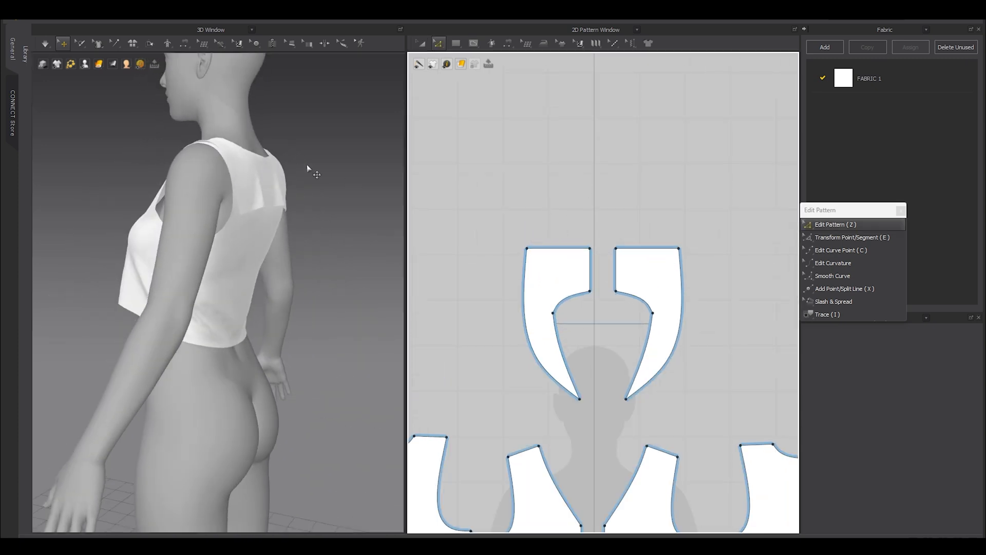
pyautogui.moveTo(346, 177); pyautogui.dragTo(264, 187, button='right')
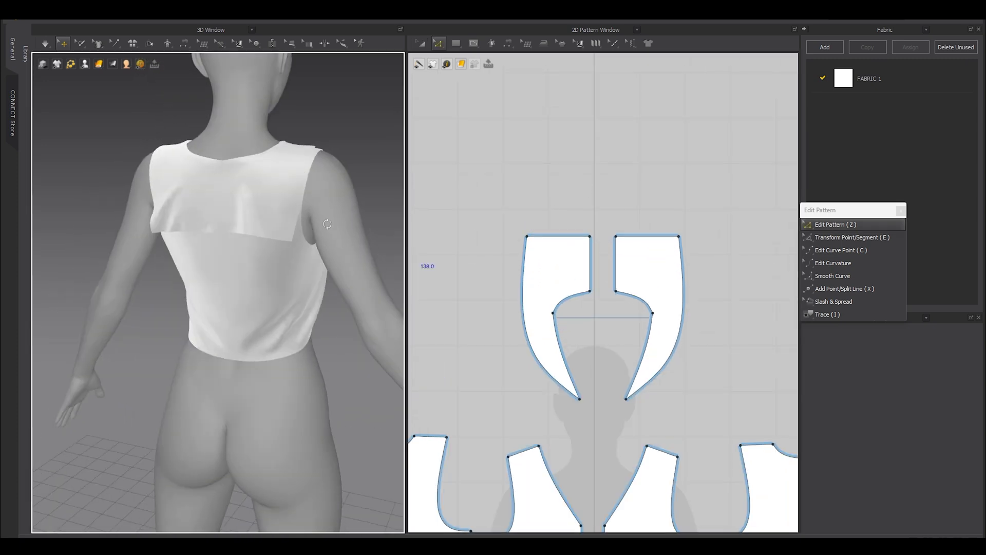
pyautogui.scroll(-3, 308, 231)
pyautogui.moveTo(370, 231); pyautogui.dragTo(255, 246, button='right')
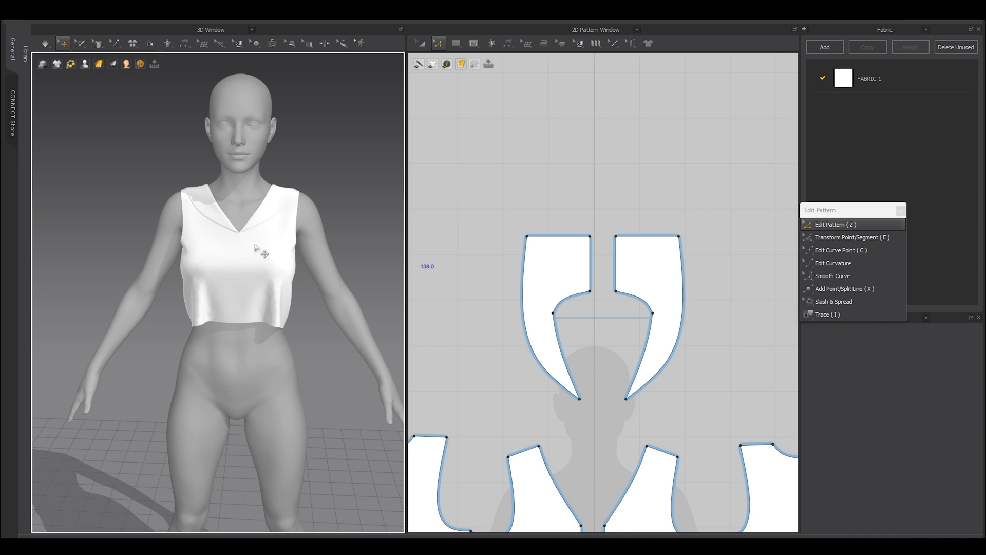
# - Merge the two collar halves along their sewn centre back edge into a single pattern
pyautogui.press('a')
pyautogui.scroll(6, 620, 270)
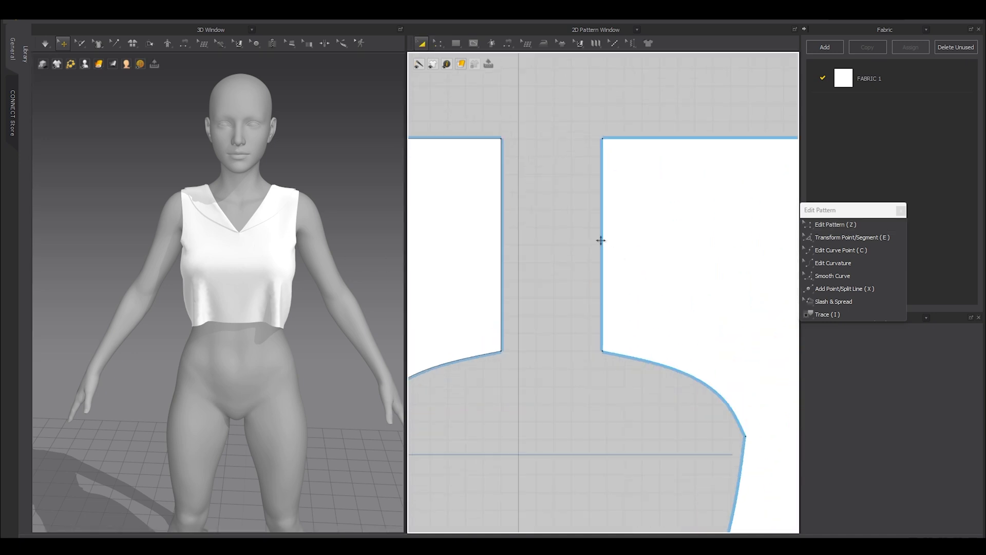
pyautogui.scroll(-7, 532, 242)
pyautogui.click(581, 240)
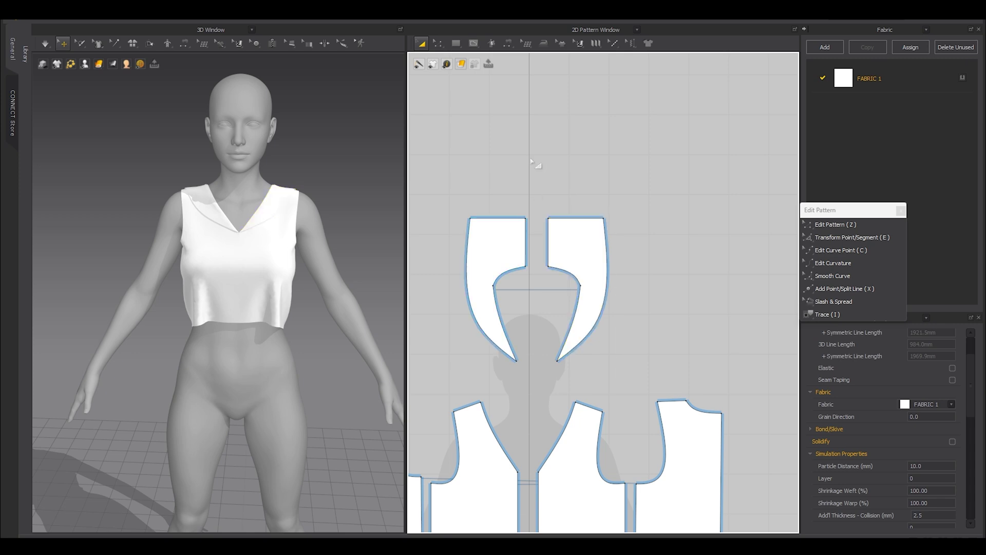
pyautogui.click(540, 165)
pyautogui.scroll(5, 544, 213)
pyautogui.press('b')
pyautogui.click(510, 45)
pyautogui.click(526, 65)
pyautogui.rightClick(502, 248)
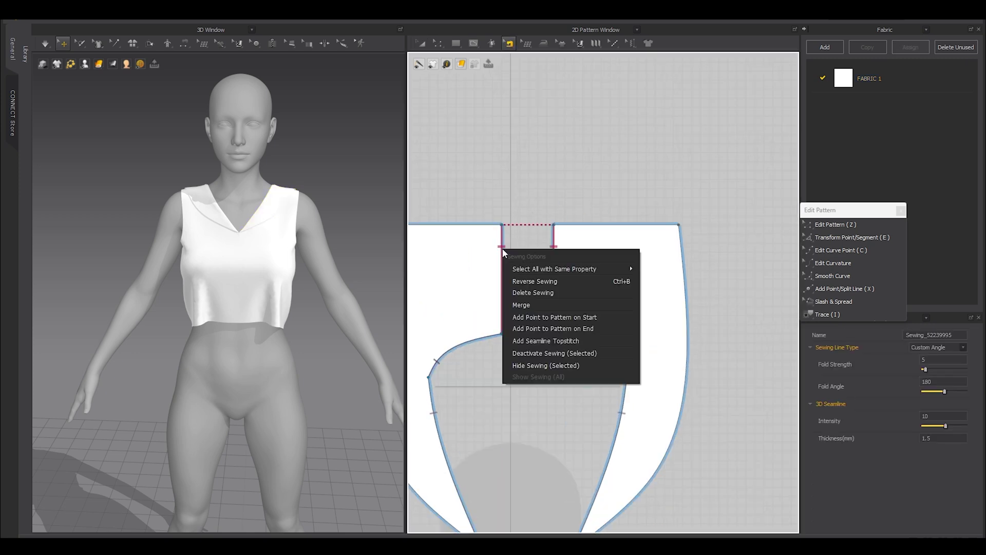
pyautogui.click(535, 309)
# - Remove the linked editing between the two sides of the merged collar
pyautogui.scroll(-4, 537, 311)
pyautogui.press('z')
pyautogui.press('a')
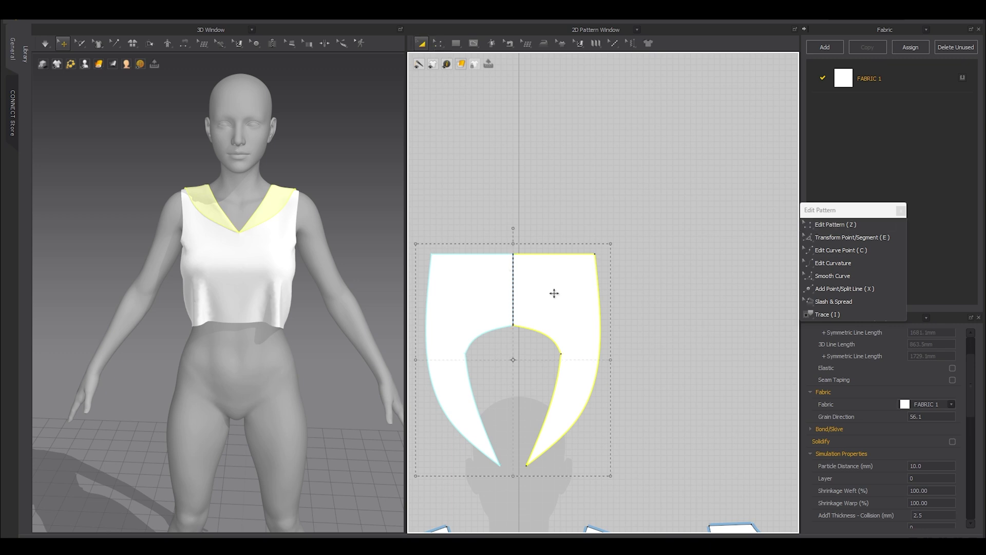
pyautogui.rightClick(554, 293)
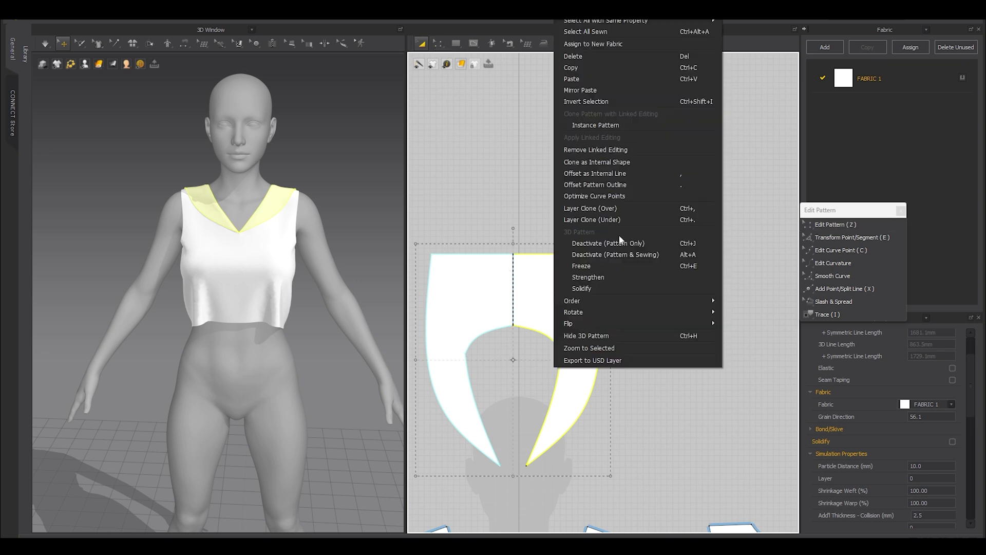
pyautogui.click(421, 46)
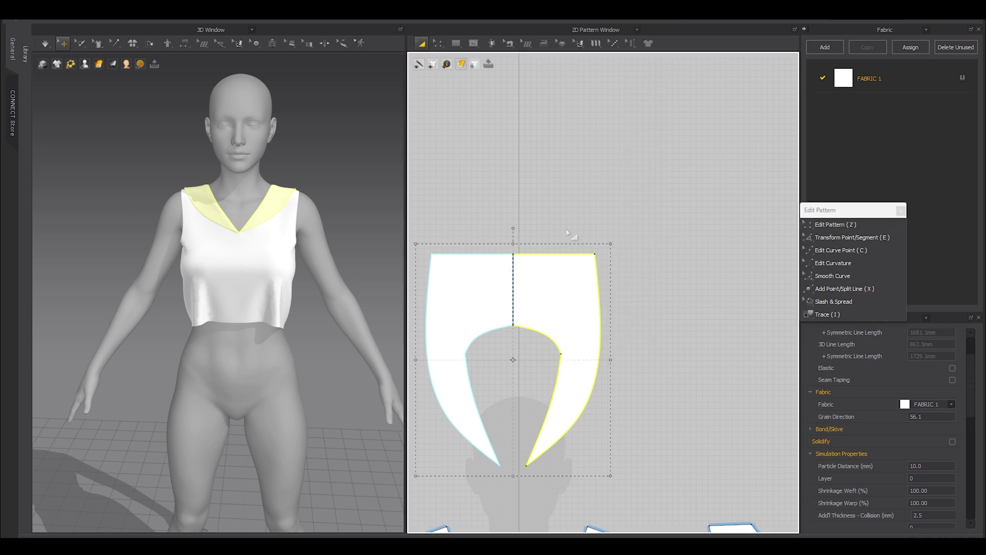
pyautogui.rightClick(566, 277)
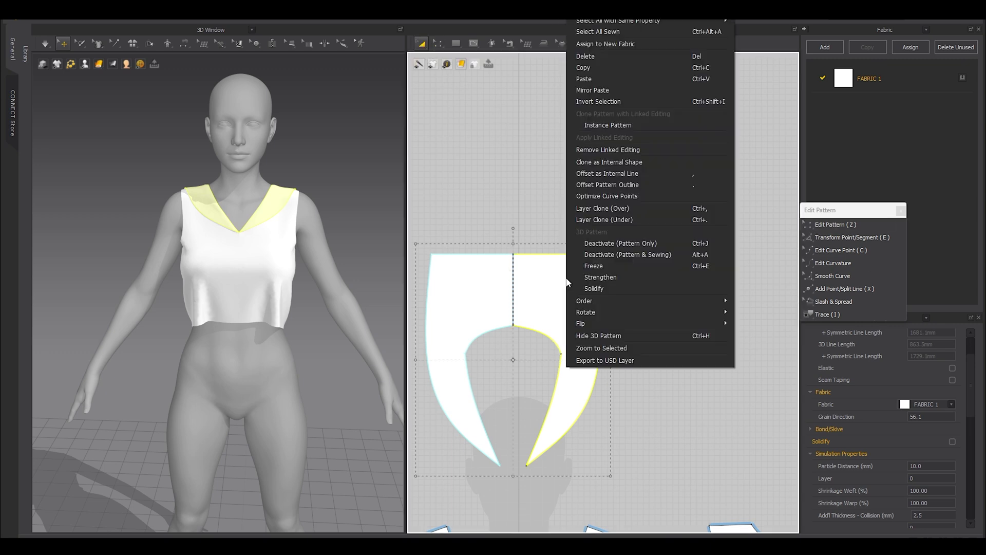
pyautogui.click(606, 149)
pyautogui.scroll(-4, 546, 243)
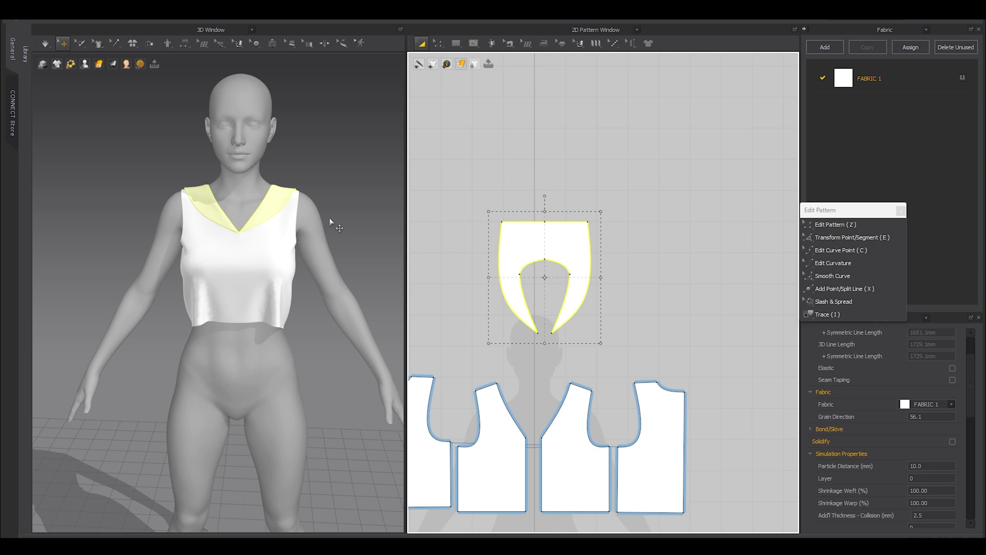
# - Create a Layer Clone (Over) of the collar beside the original, and hide the avatar to check the layered edges
pyautogui.rightClick(547, 241)
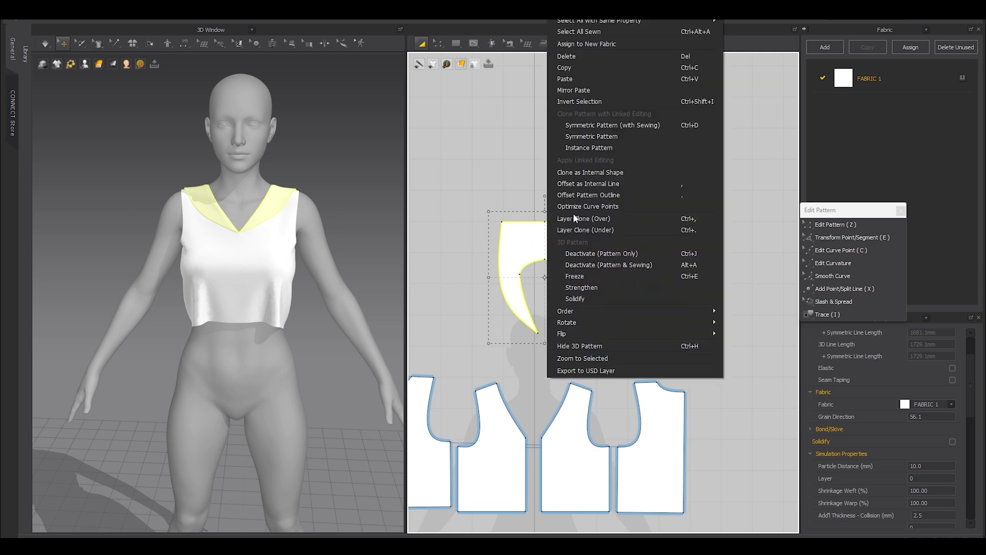
pyautogui.click(598, 218)
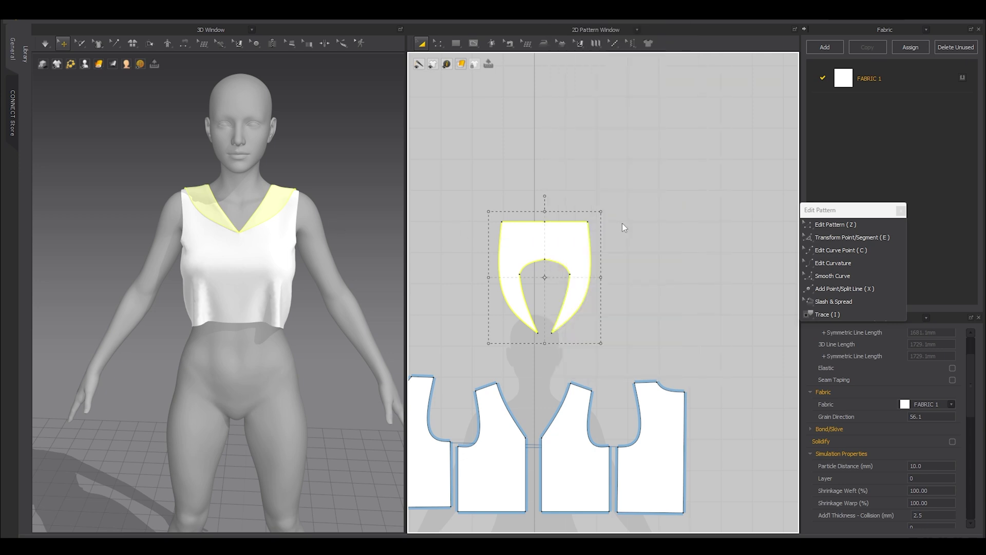
pyautogui.click(658, 258)
pyautogui.moveTo(287, 252); pyautogui.dragTo(244, 248, button='right')
pyautogui.scroll(5, 267, 221)
pyautogui.hotkey('shift', 'a')
pyautogui.moveTo(315, 159); pyautogui.dragTo(214, 353, button='right')
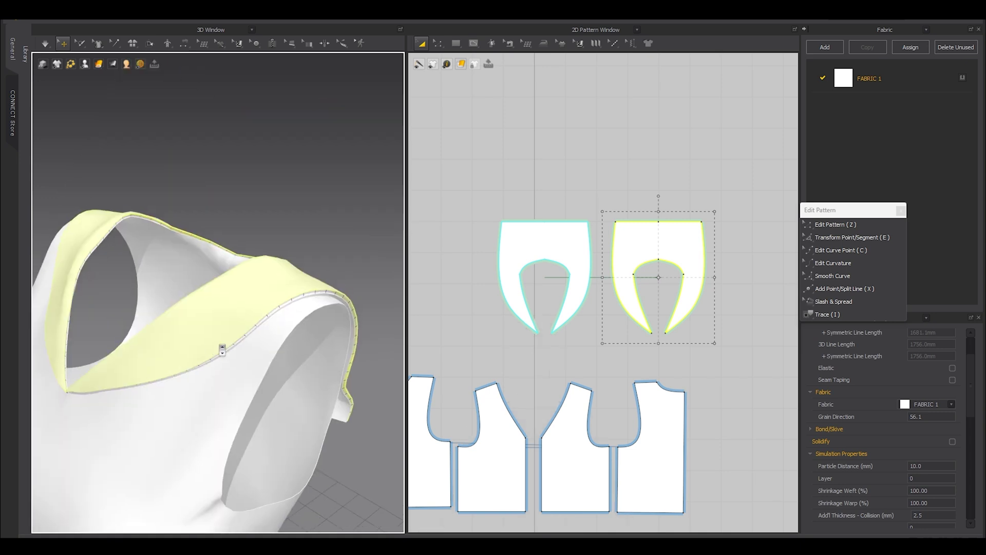
pyautogui.scroll(4, 226, 348)
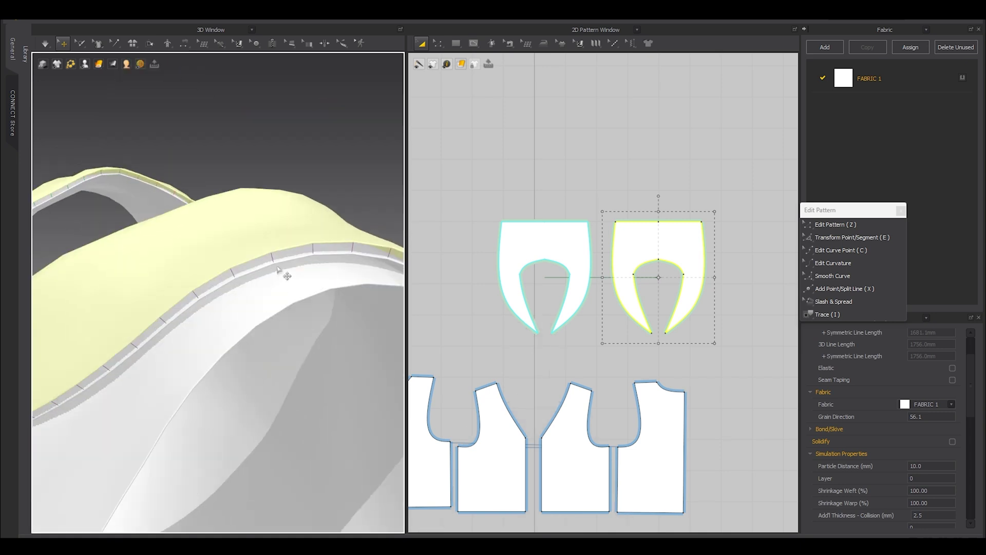
# - Set the particle distance of both collar layers to 5 mm and their additional collision thickness to 1 mm
pyautogui.keyDown('shift'); pyautogui.click(567, 237); pyautogui.keyUp('shift')
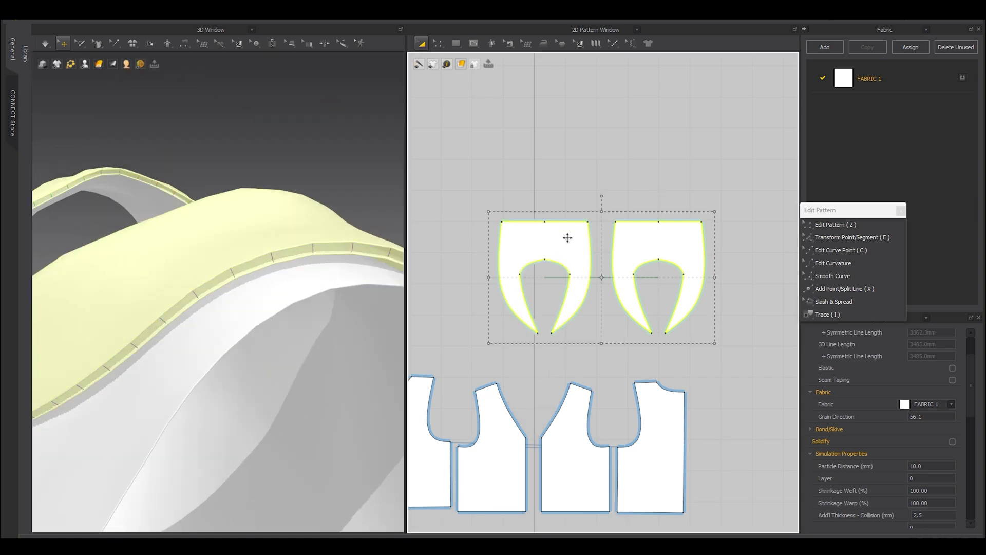
pyautogui.scroll(-2, 944, 461)
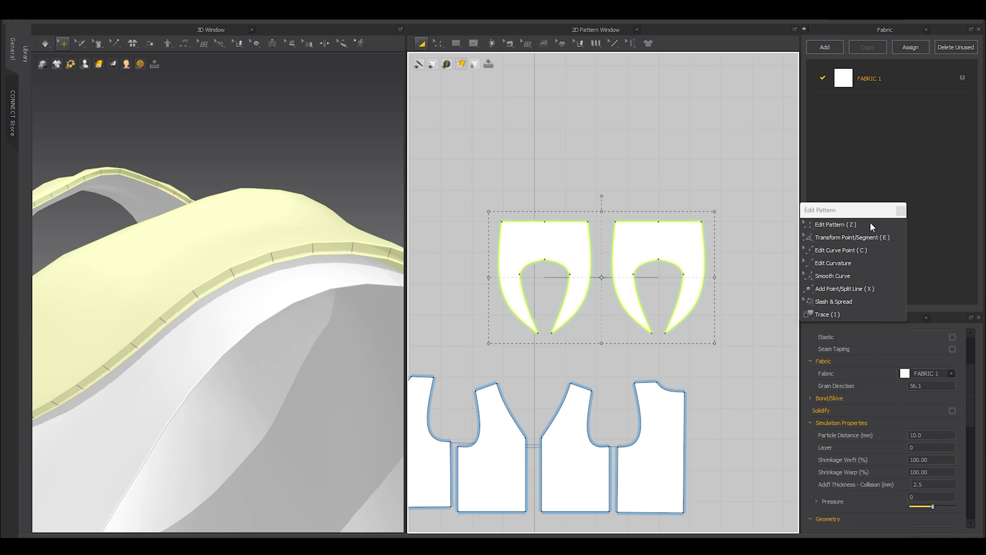
pyautogui.click(930, 436)
pyautogui.write('5')
pyautogui.press('Return')
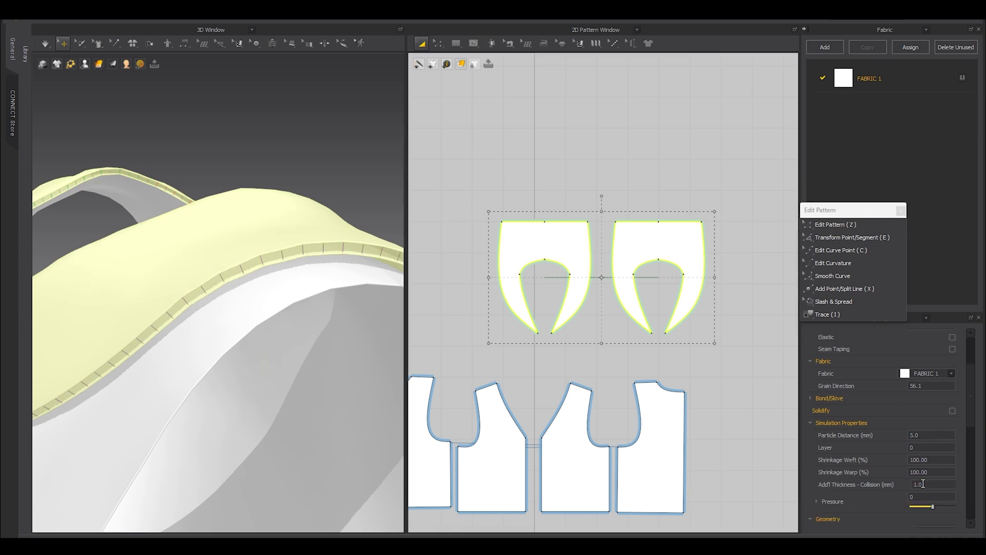
# - Simulate the garment with the thickened collar layers and inspect the collar from the side and the front
pyautogui.click(588, 209)
pyautogui.scroll(-5, 243, 264)
pyautogui.press('space')
pyautogui.moveTo(146, 324); pyautogui.dragTo(237, 339, button='right')
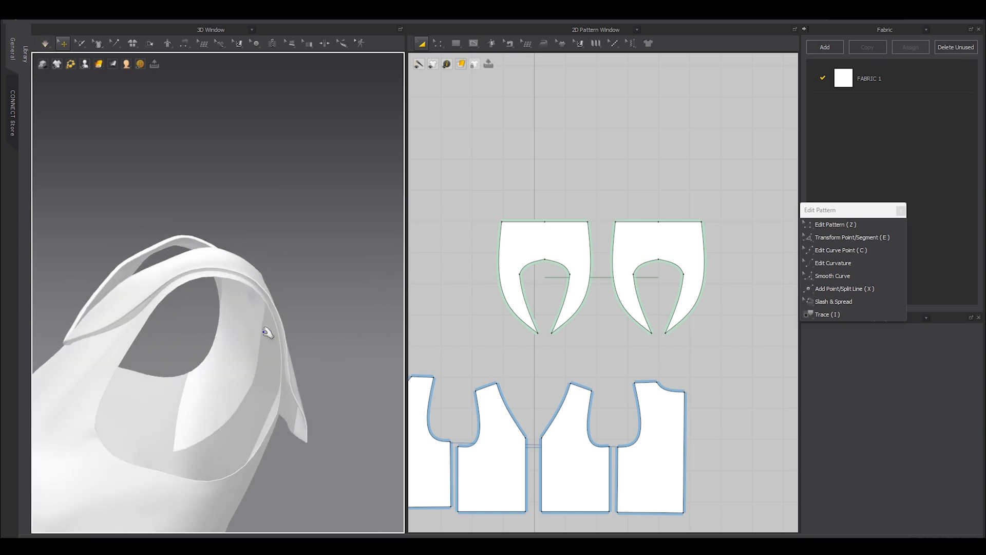
pyautogui.press('z')
pyautogui.moveTo(170, 298); pyautogui.dragTo(263, 321, button='right')
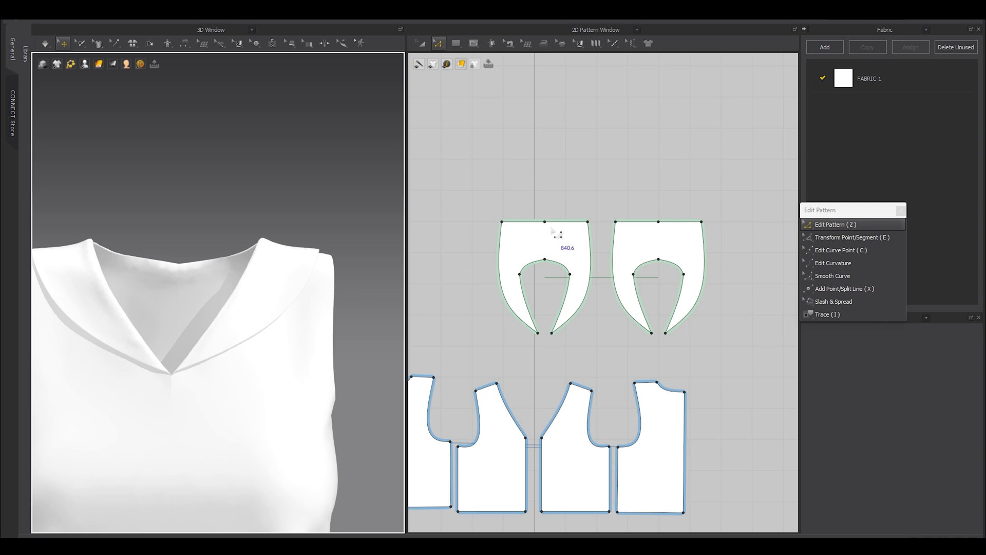
# - Offset the outlines of both collar layers inward as a single internal line at 8 mm
pyautogui.scroll(2, 556, 234)
pyautogui.click(581, 229)
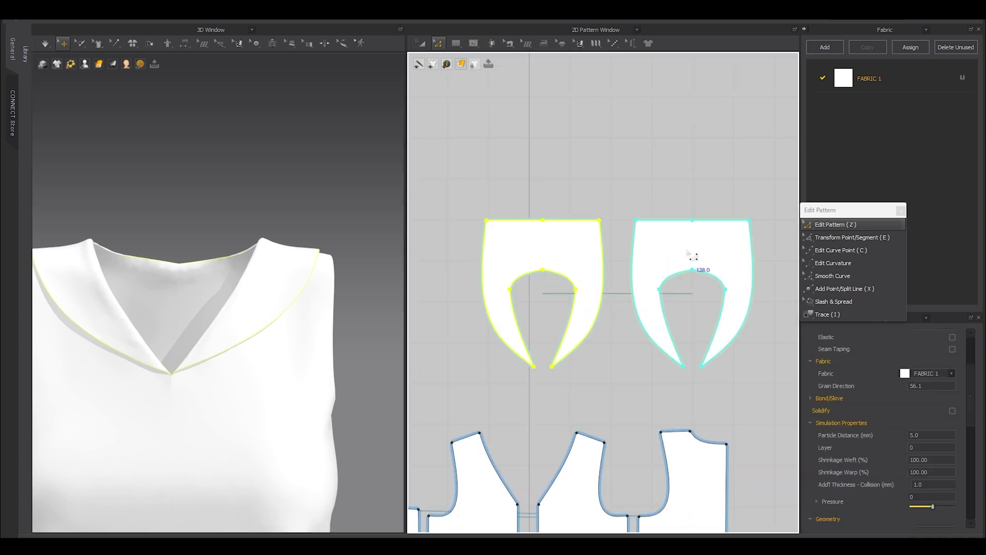
pyautogui.scroll(1, 600, 232)
pyautogui.rightClick(579, 229)
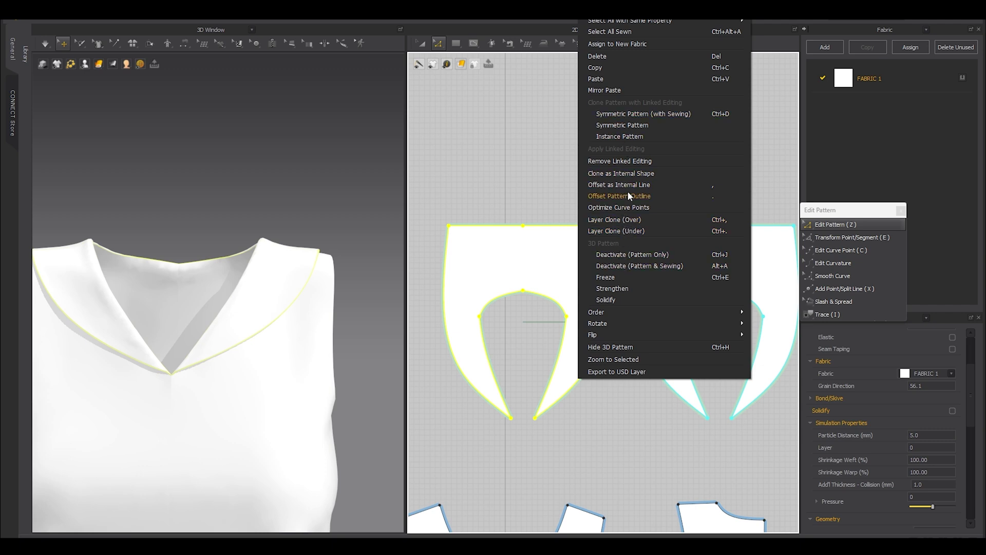
pyautogui.click(601, 186)
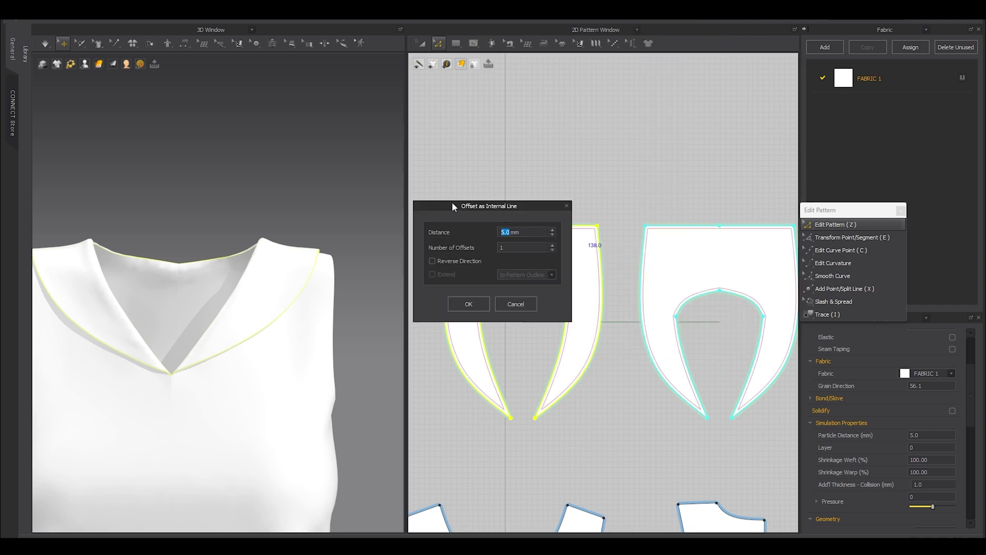
pyautogui.moveTo(443, 206); pyautogui.dragTo(402, 191)
pyautogui.write('10')
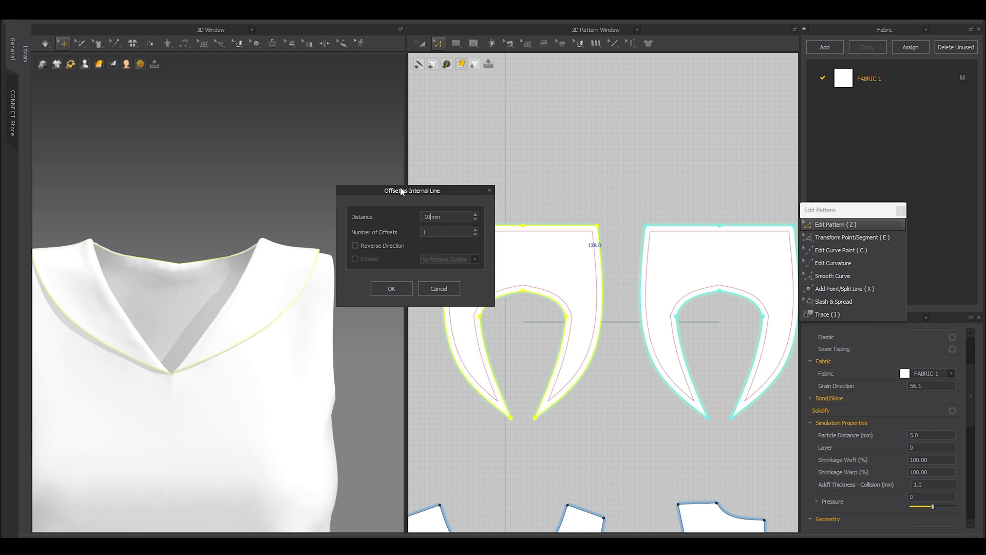
pyautogui.write('8')
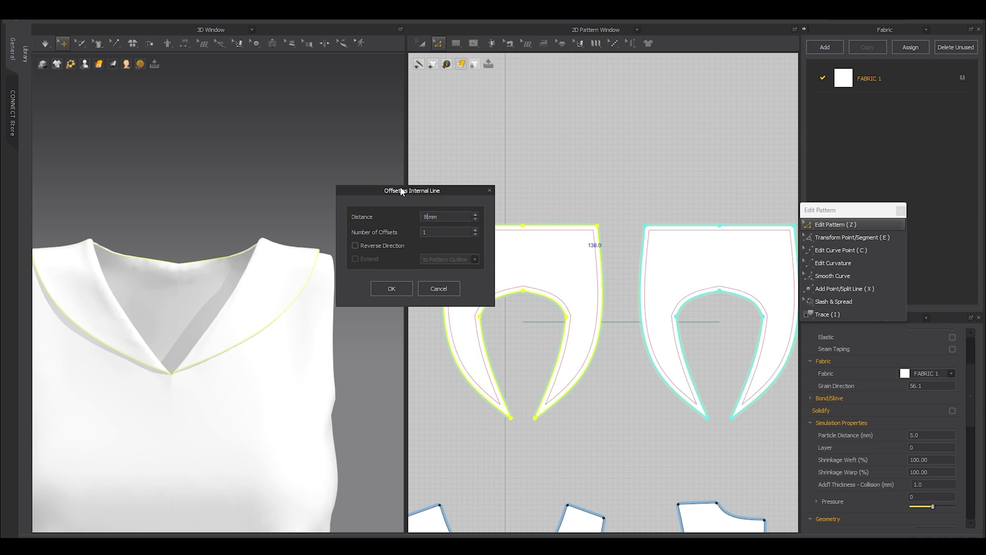
pyautogui.click(389, 288)
# - Float the sewing tools beside the pattern editing tools and activate Free Sewing
pyautogui.click(630, 218)
pyautogui.press('m')
pyautogui.click(525, 55)
pyautogui.moveTo(524, 55); pyautogui.dragTo(926, 210)
pyautogui.click(940, 261)
pyautogui.scroll(3, 633, 253)
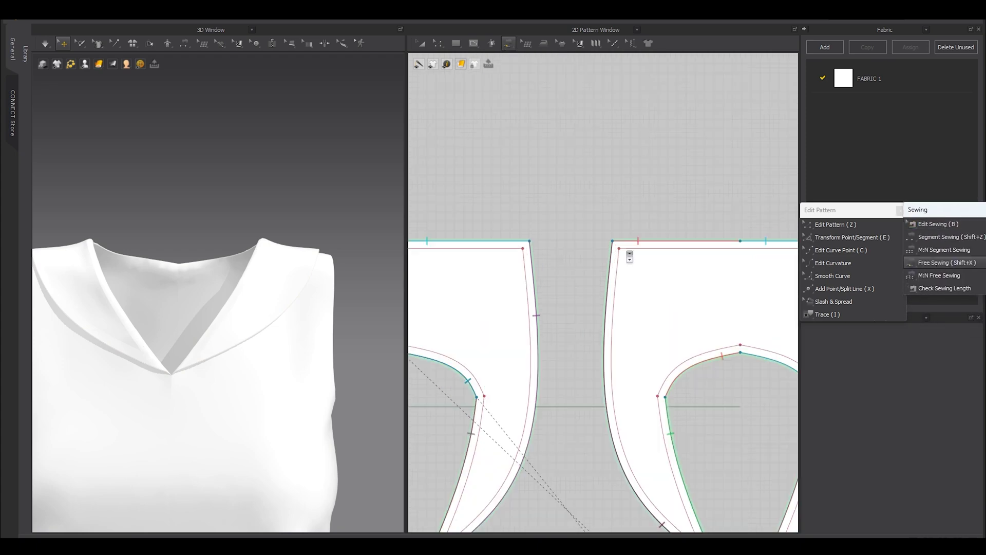
pyautogui.scroll(-3, 600, 290)
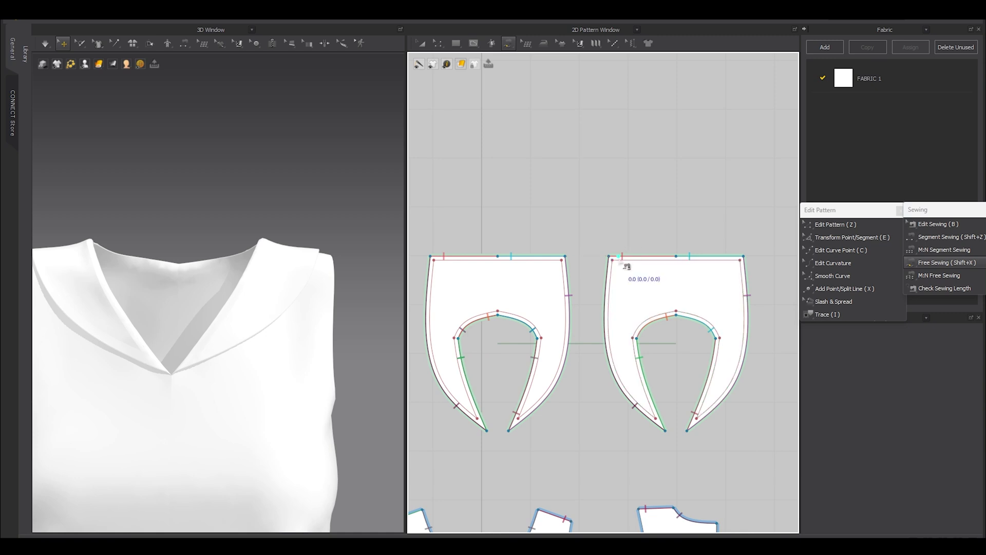
# - Free-sew the full internal offset line of one collar layer to the matching line on the other, starting from corresponding upper corners
pyautogui.scroll(3, 628, 267)
pyautogui.moveTo(626, 279); pyautogui.dragTo(566, 249, button='middle')
pyautogui.click(565, 218)
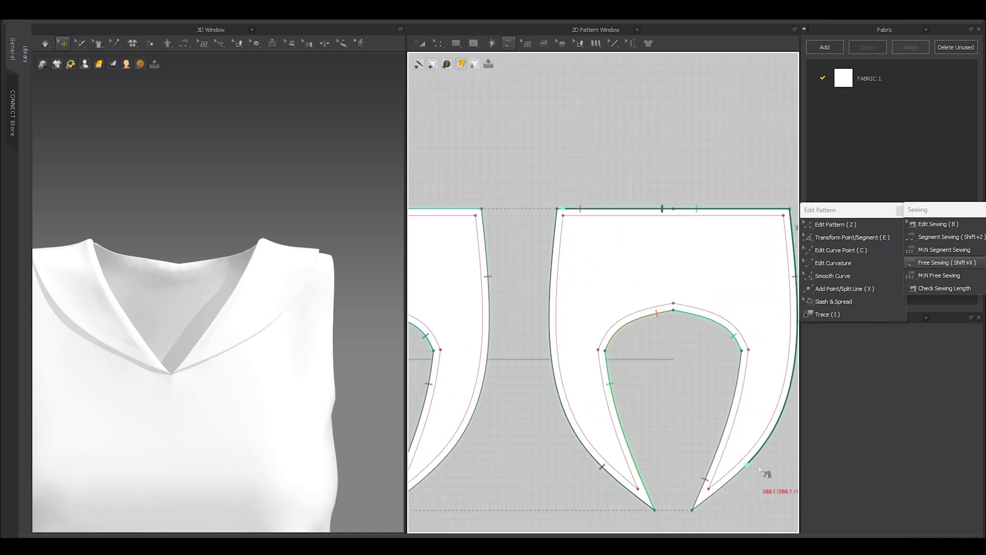
pyautogui.press('Escape')
pyautogui.doubleClick(568, 221)
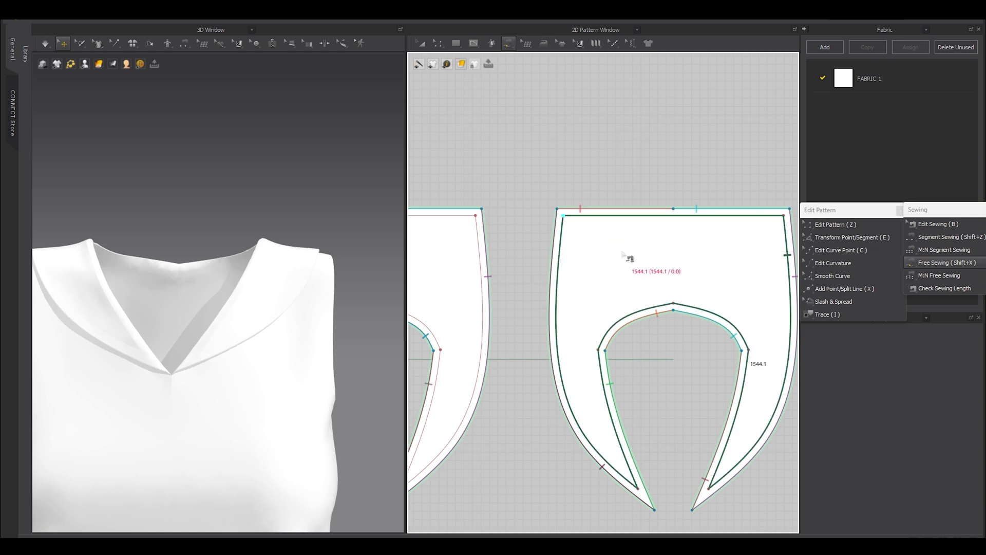
pyautogui.scroll(5, 628, 257)
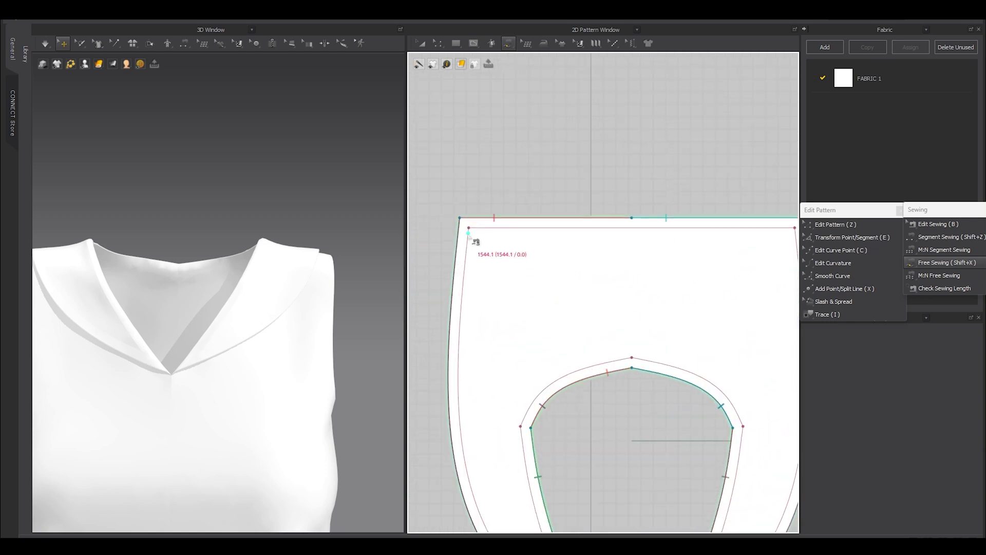
pyautogui.click(469, 228)
# - Examine the corner points where the internal line sewing starts on both collar layers
pyautogui.scroll(-8, 510, 261)
pyautogui.press('a')
pyautogui.scroll(6, 602, 253)
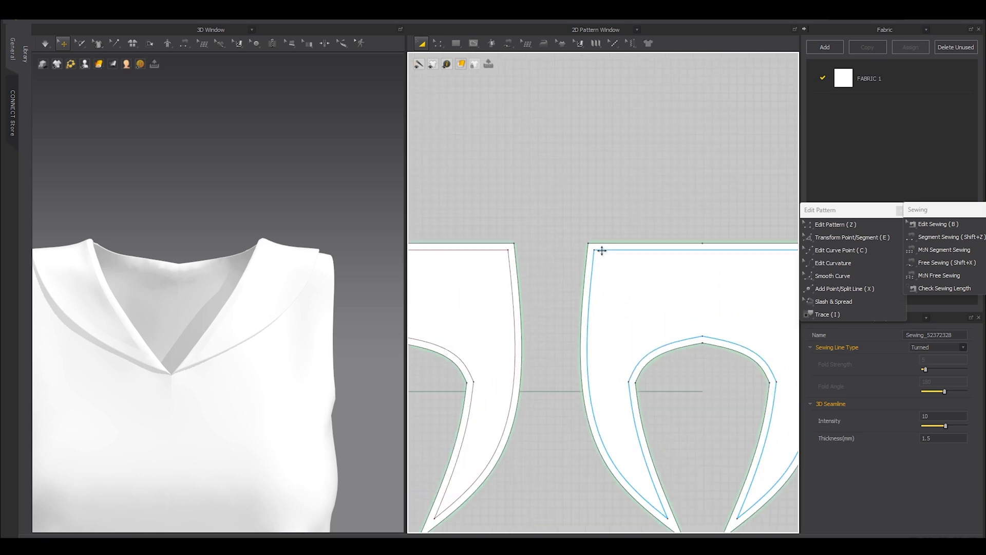
pyautogui.press('z')
pyautogui.moveTo(605, 268); pyautogui.dragTo(594, 252)
pyautogui.moveTo(664, 276); pyautogui.dragTo(816, 275, button='middle')
pyautogui.click(444, 251)
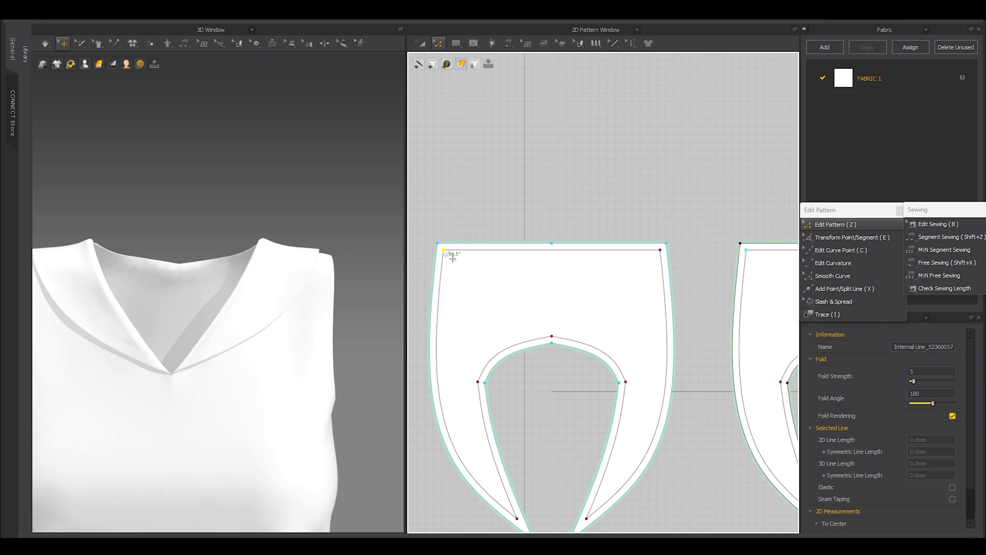
pyautogui.scroll(-3, 453, 257)
pyautogui.scroll(4, 609, 253)
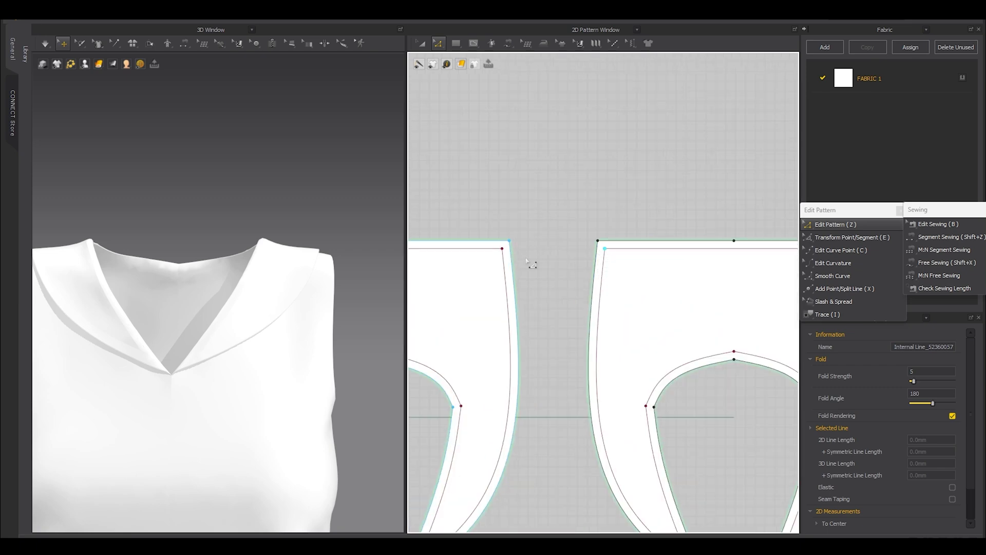
# - Simulate the garment with the sewn internal lines and inspect the double-layer collar from the back, front and side
pyautogui.press('a')
pyautogui.moveTo(254, 258); pyautogui.dragTo(194, 302, button='right')
pyautogui.moveTo(194, 302); pyautogui.dragTo(231, 284, button='middle')
pyautogui.moveTo(231, 284); pyautogui.dragTo(218, 302, button='right')
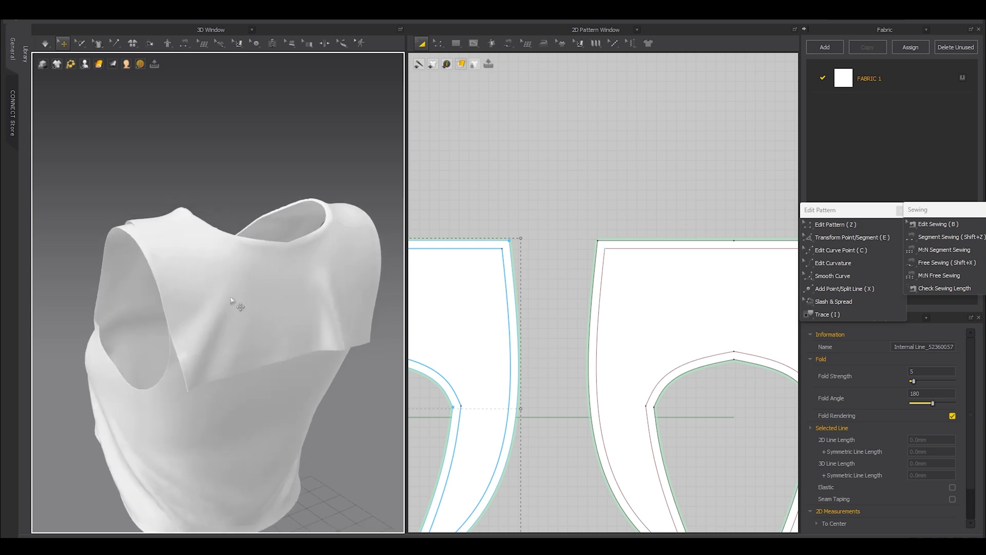
pyautogui.press('space')
pyautogui.click(247, 180)
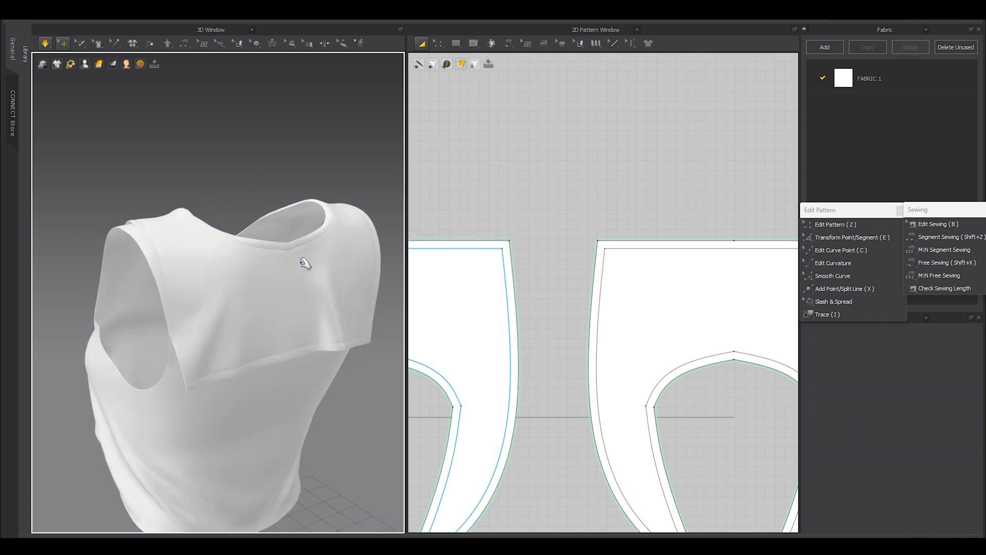
pyautogui.press('space')
pyautogui.moveTo(303, 289); pyautogui.dragTo(197, 366, button='right')
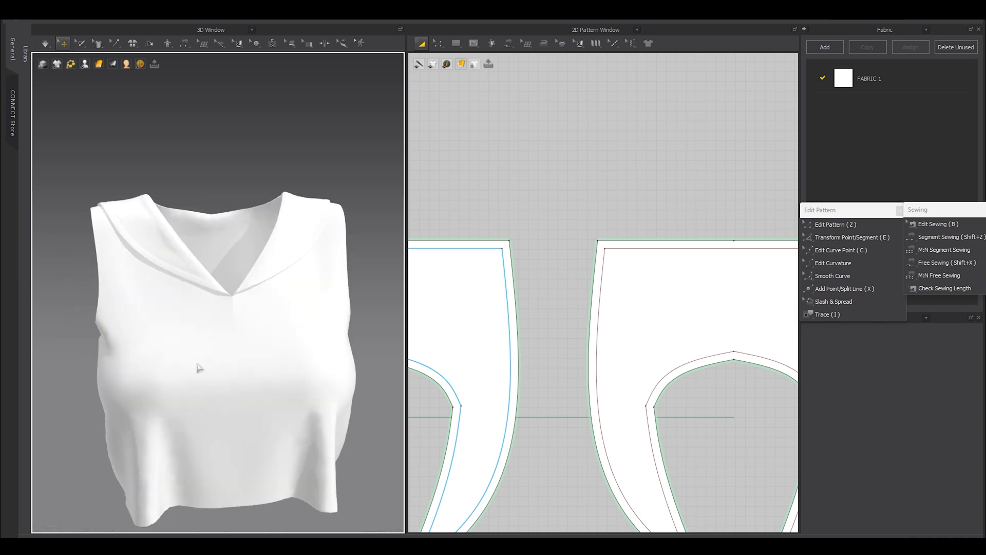
pyautogui.scroll(-3, 190, 342)
pyautogui.moveTo(195, 345); pyautogui.dragTo(223, 350, button='right')
pyautogui.scroll(-3, 282, 344)
pyautogui.moveTo(283, 344); pyautogui.dragTo(325, 388, button='right')
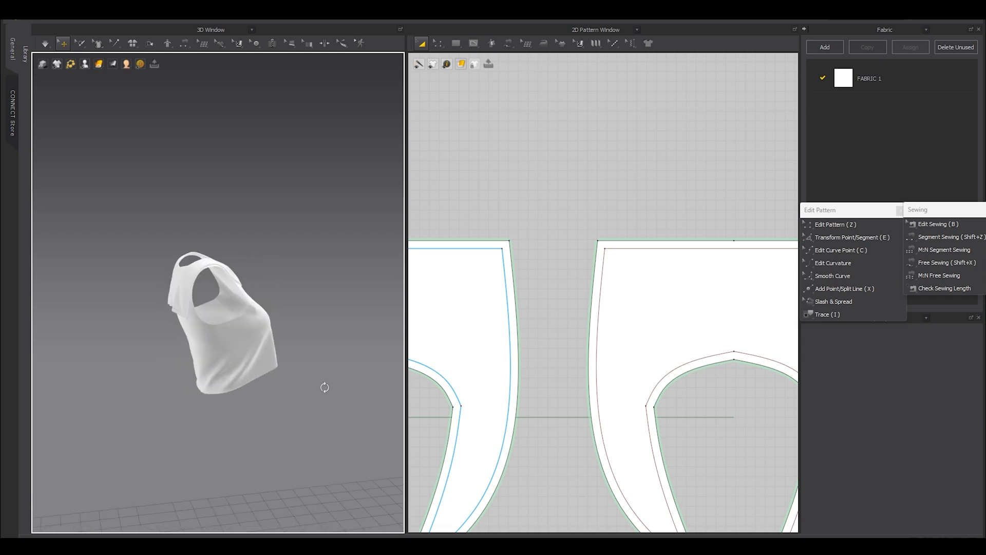
pyautogui.scroll(-5, 567, 365)
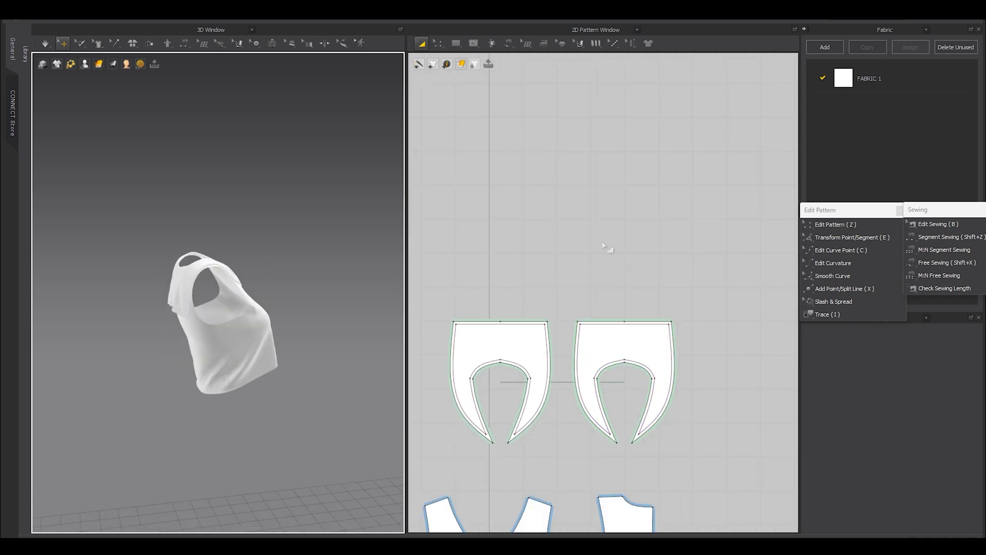
pyautogui.scroll(-3, 607, 248)
pyautogui.scroll(3, 616, 287)
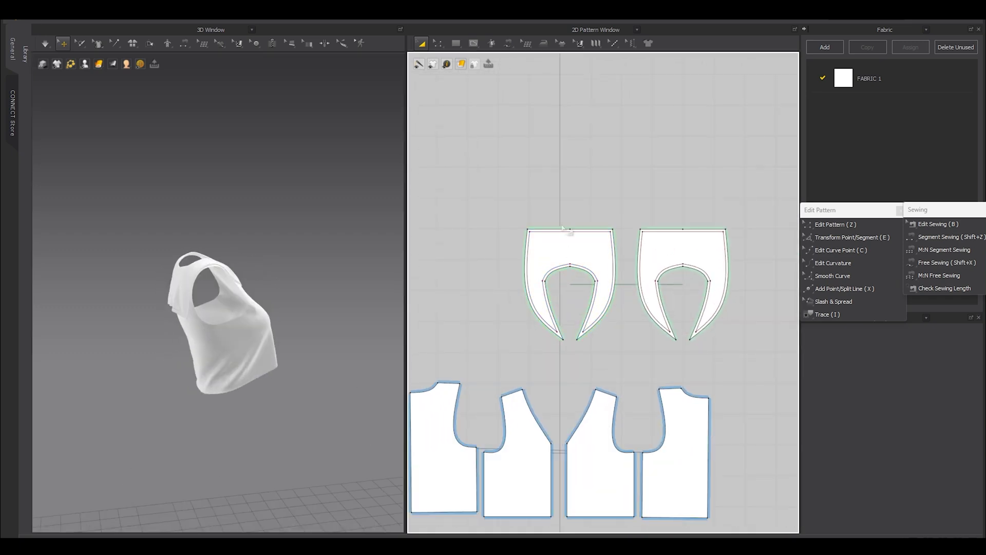